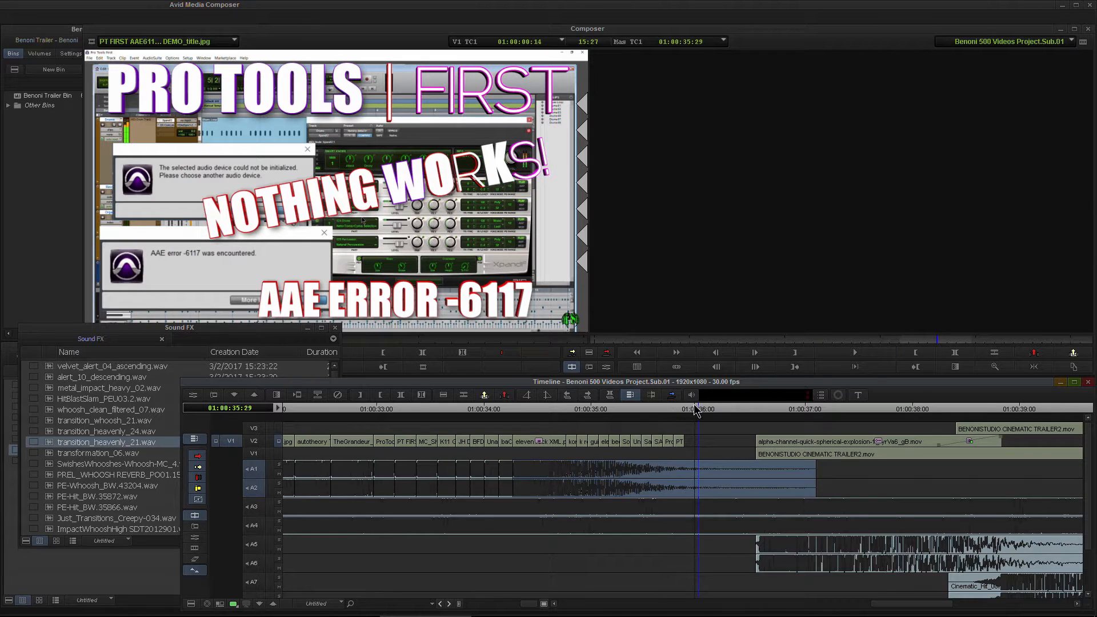
# Duplicate the last sound effect clip on A1/A2 so the copy starts where the eleven rack XML title ends
pyautogui.moveTo(699, 412); pyautogui.dragTo(533, 415)
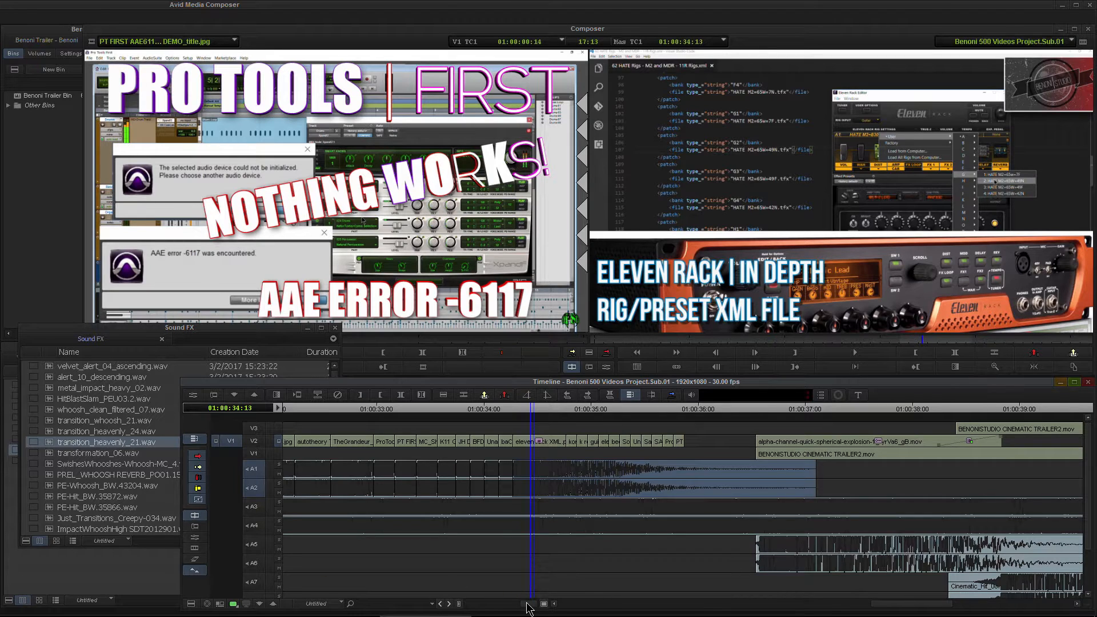
pyautogui.moveTo(527, 603); pyautogui.dragTo(528, 603)
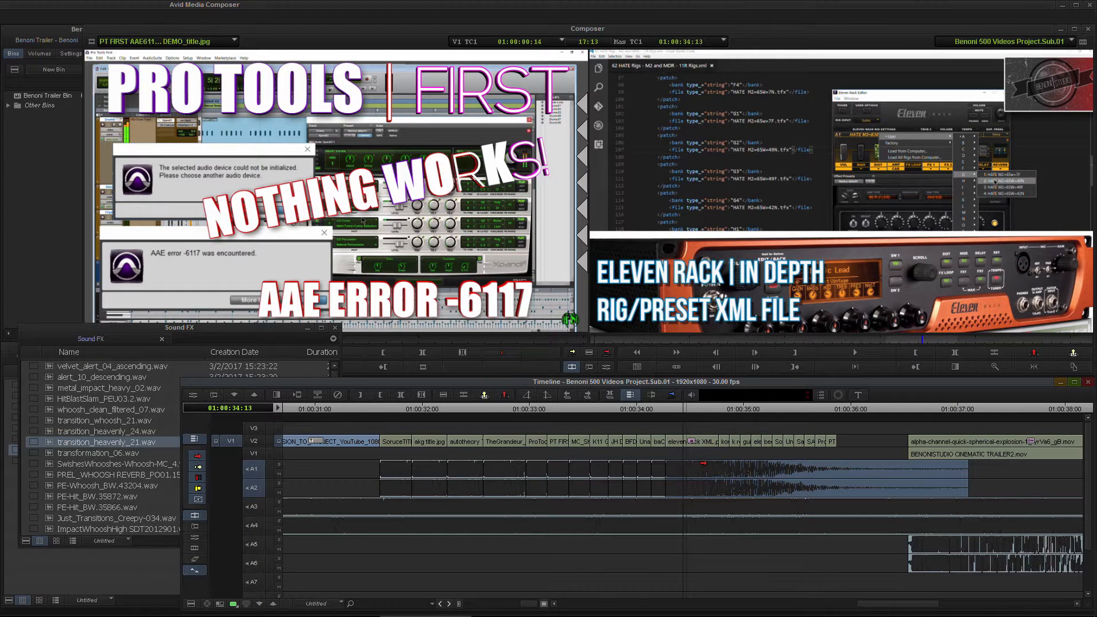
pyautogui.click(181, 480)
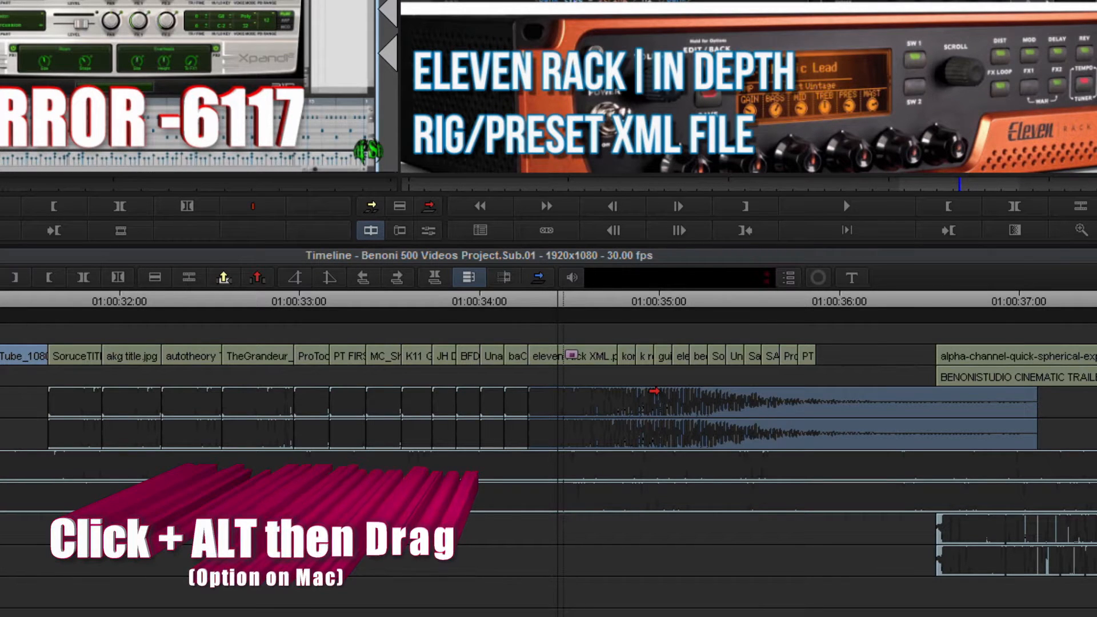
pyautogui.moveTo(654, 391); pyautogui.dragTo(747, 396)
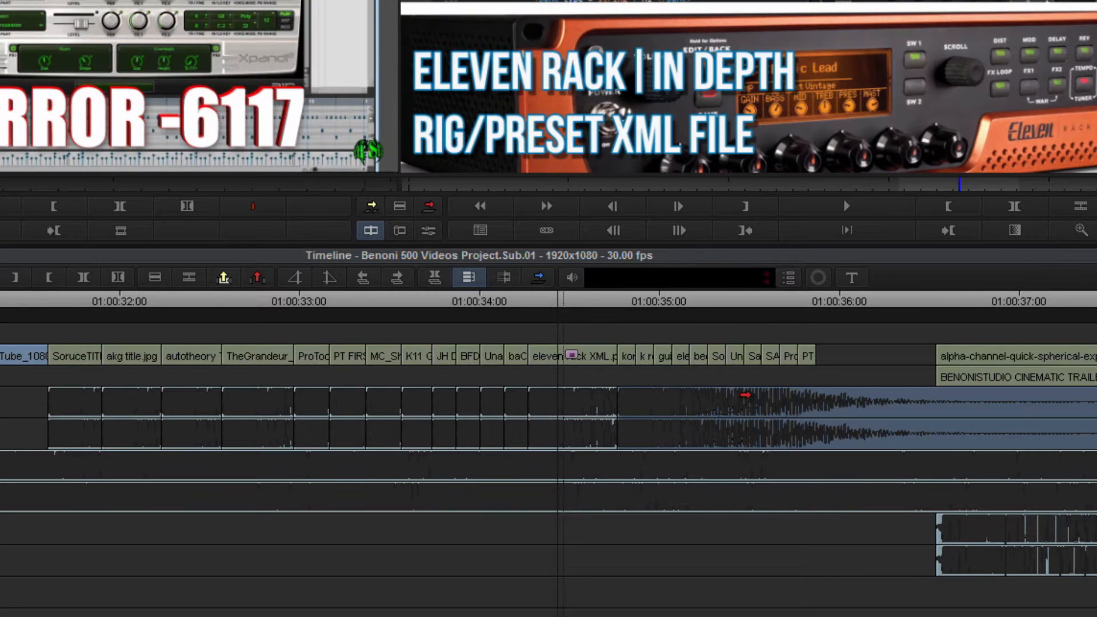
# Play back the title sequence around the eleven rack XML clip to check the sound effect timing
pyautogui.moveTo(553, 297); pyautogui.dragTo(494, 321)
pyautogui.press('space')
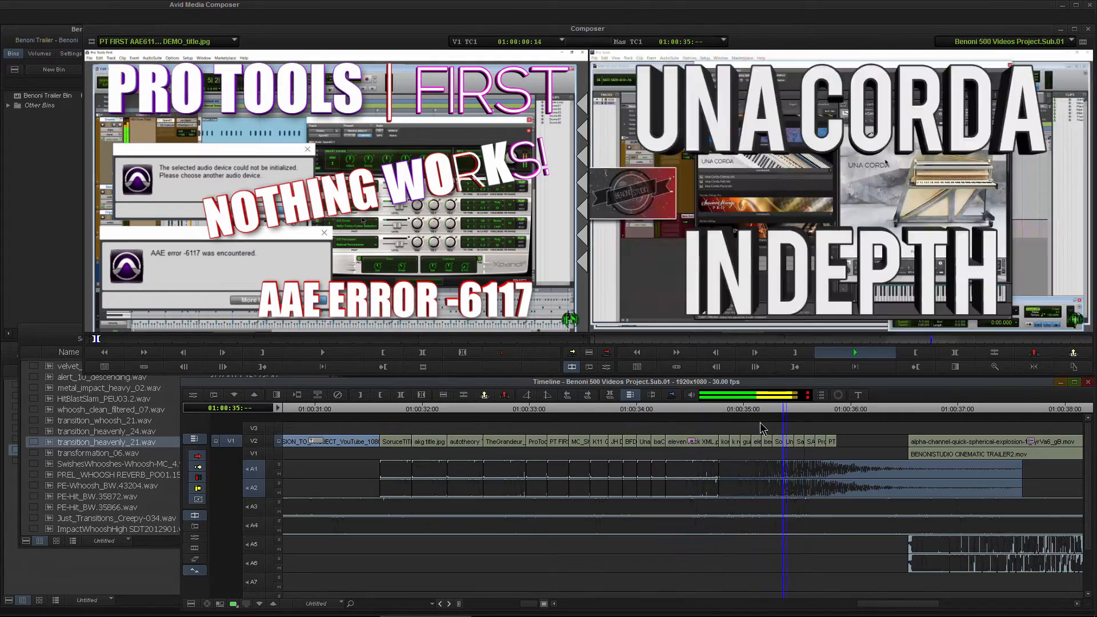
pyautogui.moveTo(790, 407); pyautogui.dragTo(692, 426)
pyautogui.press('space')
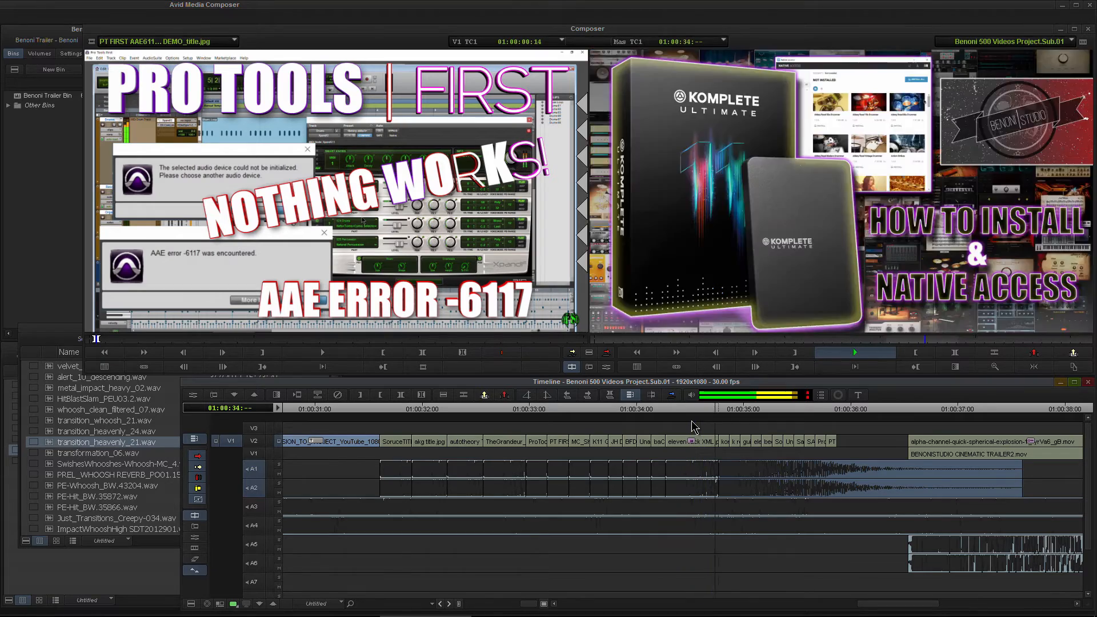
# Duplicate the A1/A2 sound effect clip repeatedly at the next title cuts, from the one after Komplete up to the bechstein title
pyautogui.moveTo(770, 415); pyautogui.dragTo(702, 410)
pyautogui.click(543, 603)
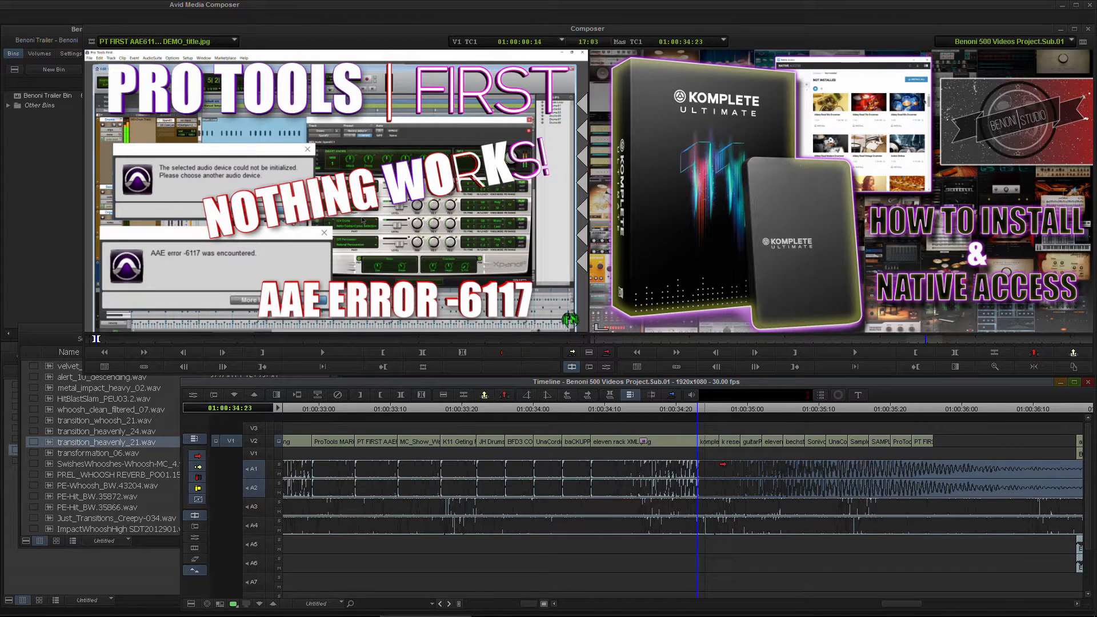
pyautogui.moveTo(730, 463); pyautogui.dragTo(768, 463)
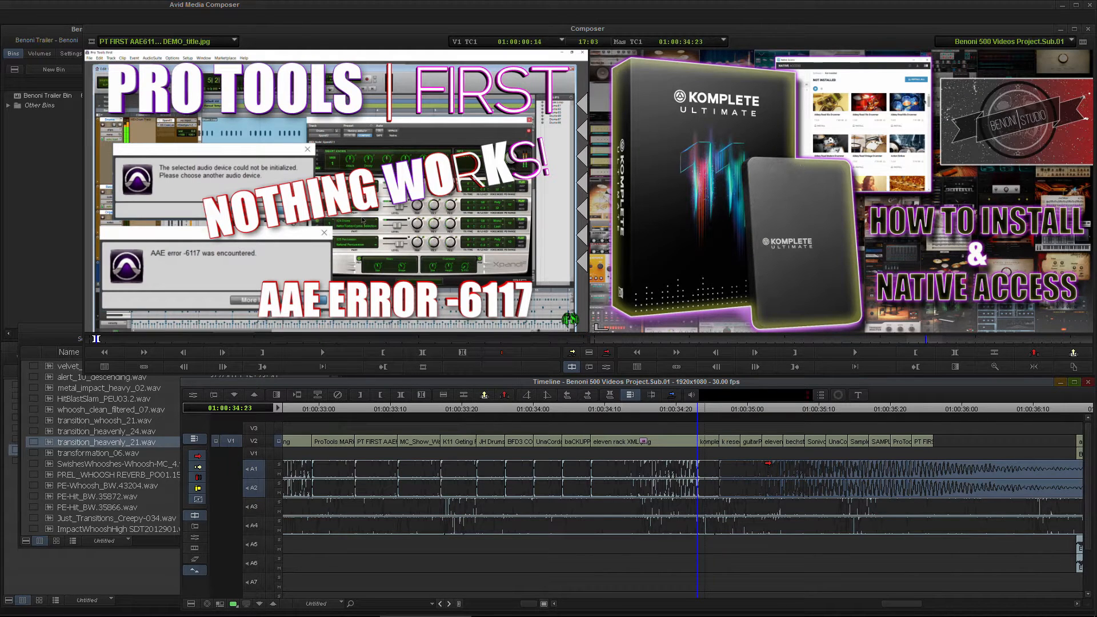
pyautogui.click(769, 462)
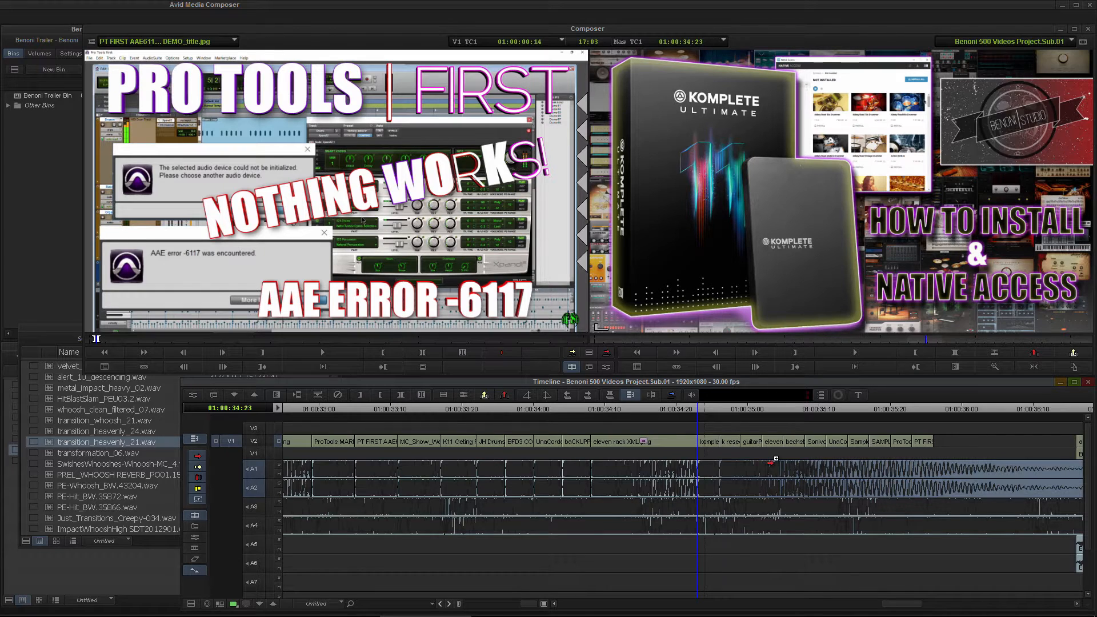
pyautogui.moveTo(775, 458); pyautogui.dragTo(816, 461)
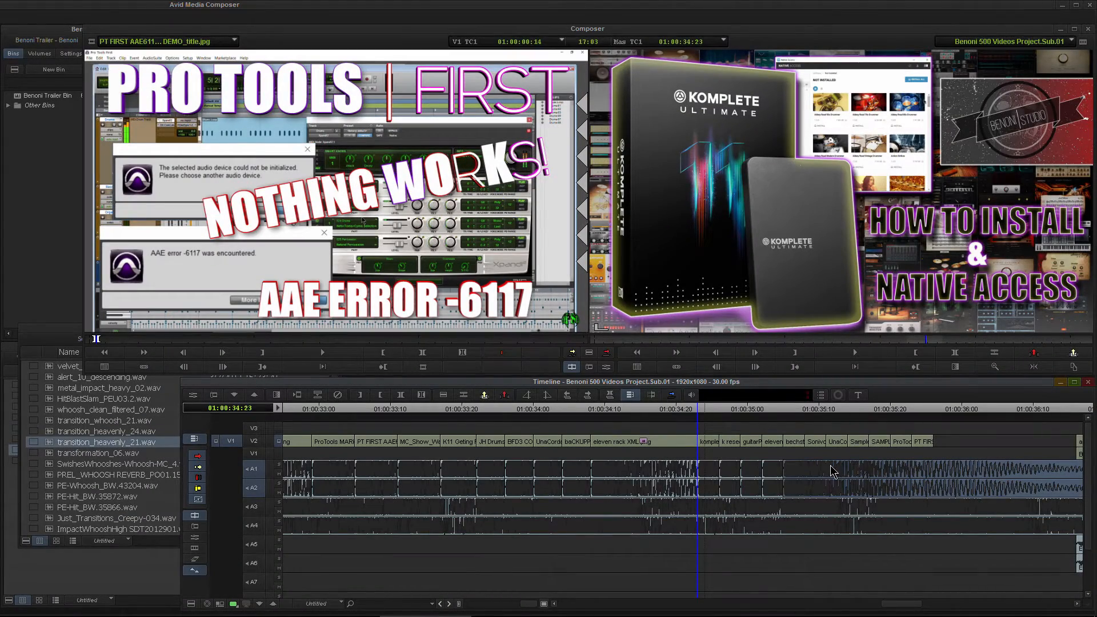
# Duplicate the last A1/A2 sound effect clip at each remaining title cut up to the PT FIRST title on V2
pyautogui.moveTo(832, 471); pyautogui.dragTo(961, 422)
pyautogui.click(833, 417)
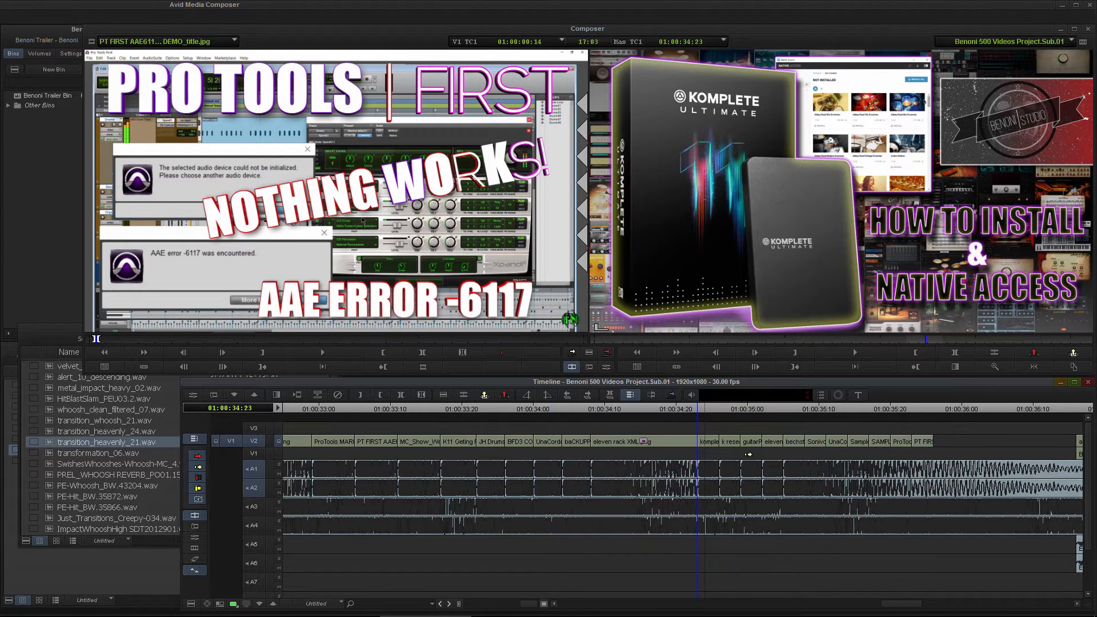
pyautogui.click(821, 467)
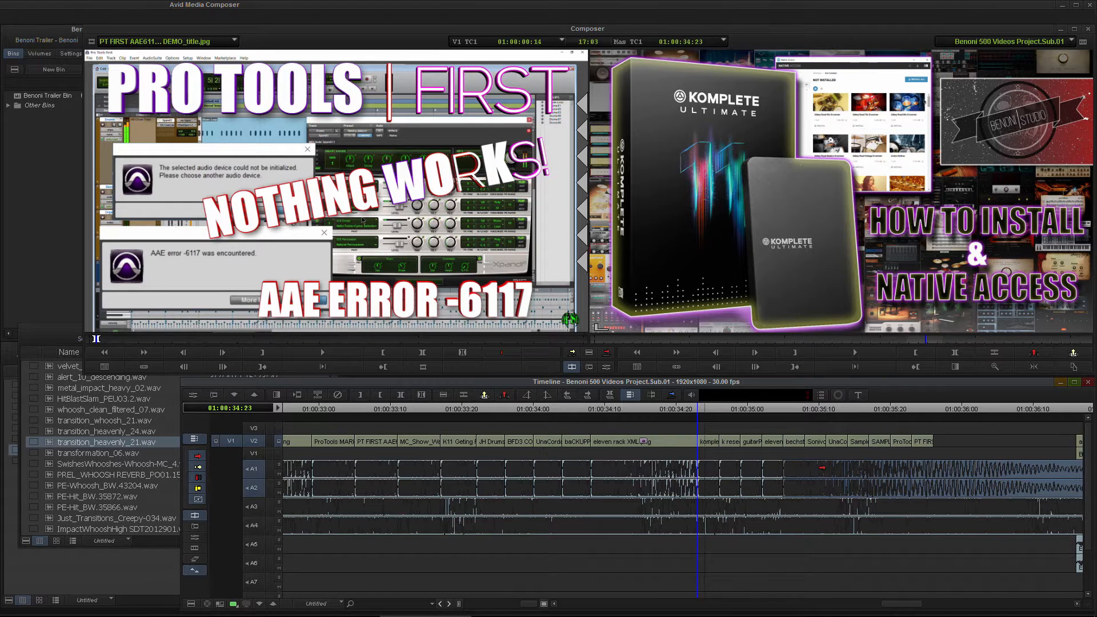
pyautogui.moveTo(821, 467); pyautogui.dragTo(958, 464)
# Play back the rapid title sequence to hear the duplicated sound effects
pyautogui.moveTo(742, 410); pyautogui.dragTo(624, 439)
pyautogui.press('space')
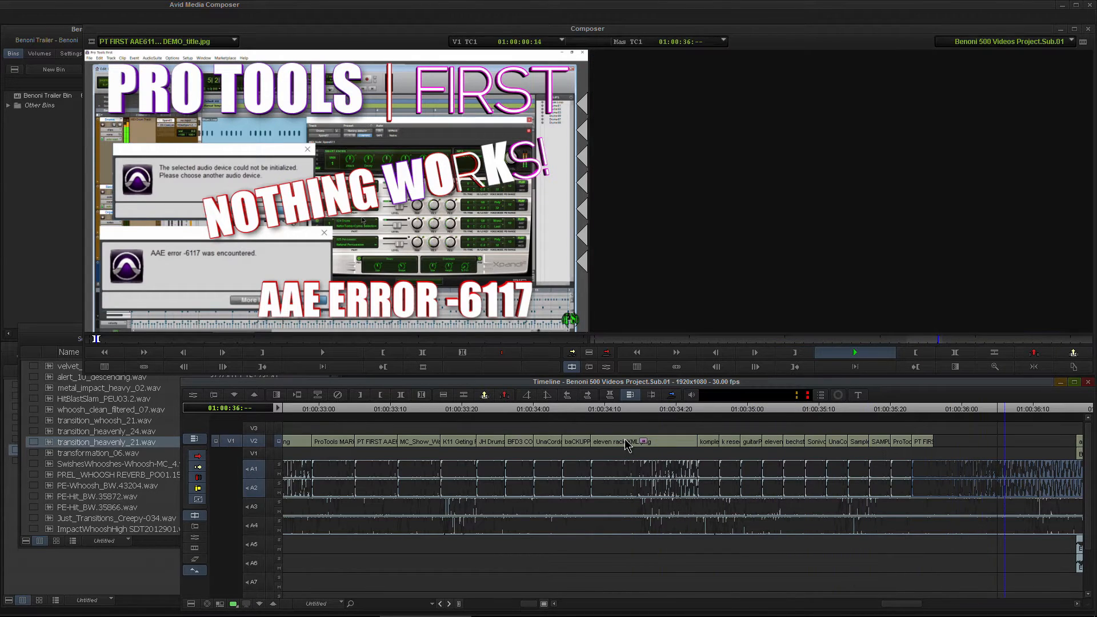
pyautogui.press('space')
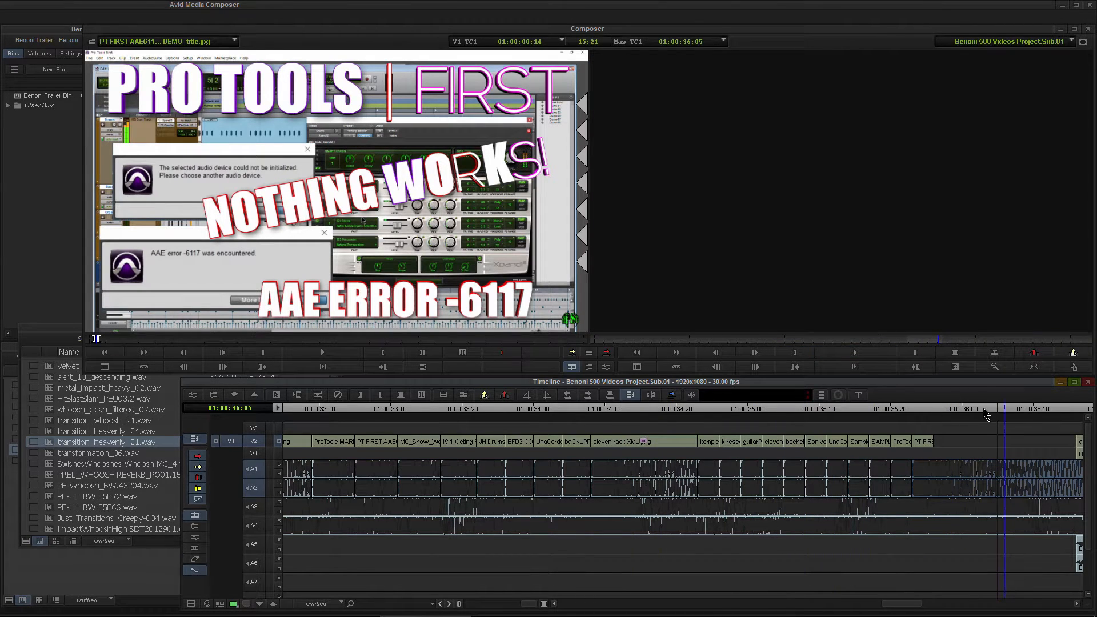
# Load PRO TOOLS - HOW TO COLOR MARKERS & ADD MARKERS (BQ).jpg from the Video titles bin and mark a two-frame range
pyautogui.moveTo(983, 413)
pyautogui.mouseDown()
pyautogui.moveTo(1079, 417)
pyautogui.moveTo(481, 429)
pyautogui.moveTo(706, 428)
pyautogui.mouseUp()
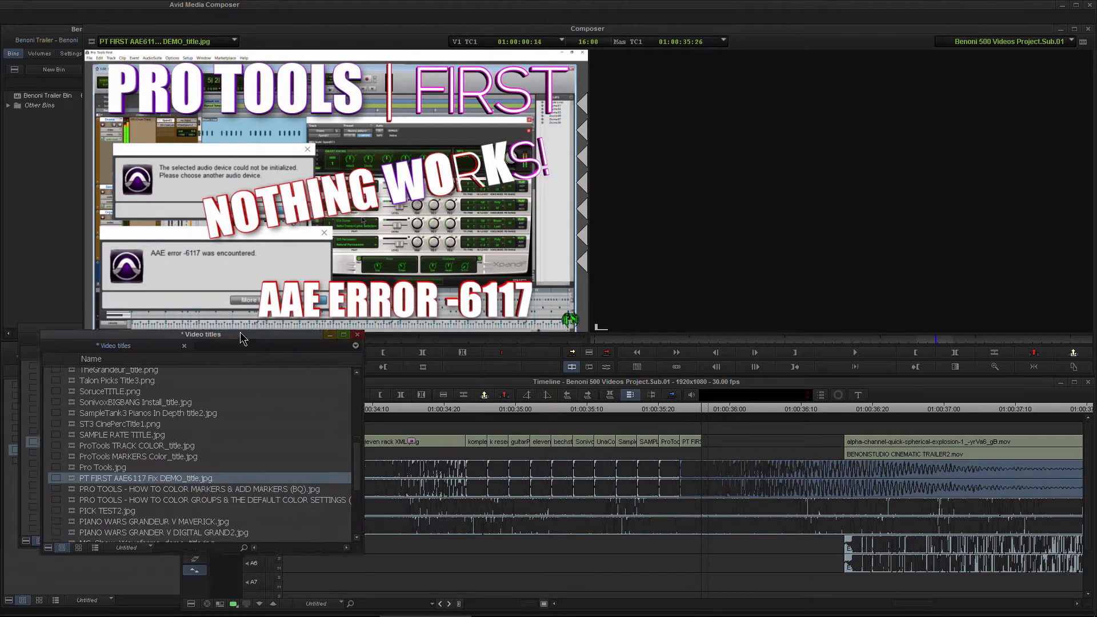
pyautogui.moveTo(251, 336); pyautogui.dragTo(212, 337)
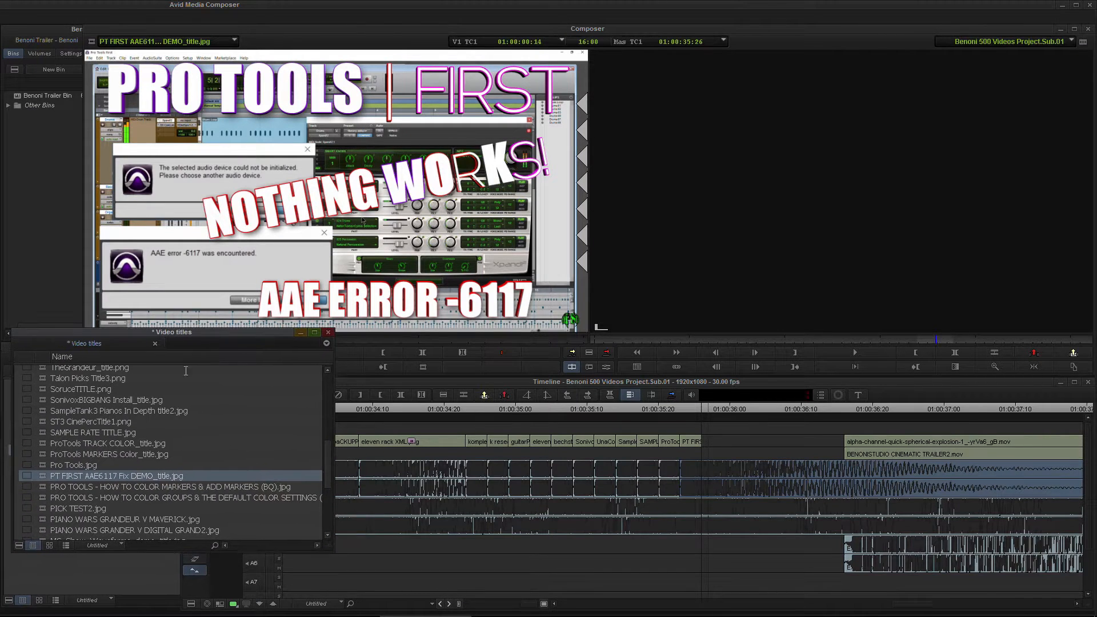
pyautogui.doubleClick(41, 488)
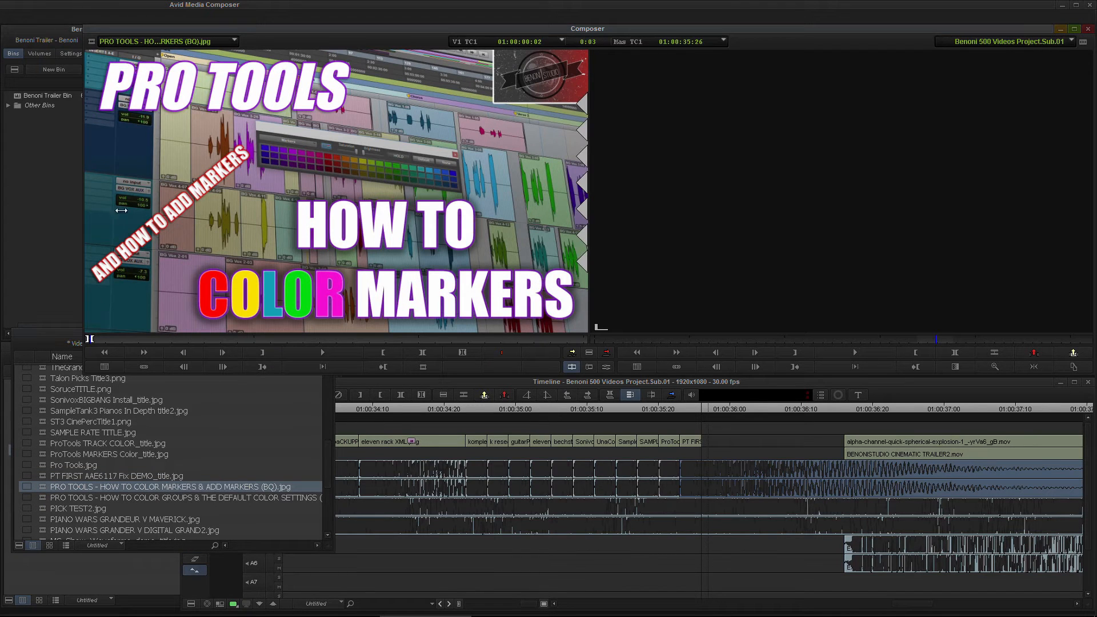
pyautogui.click(195, 339)
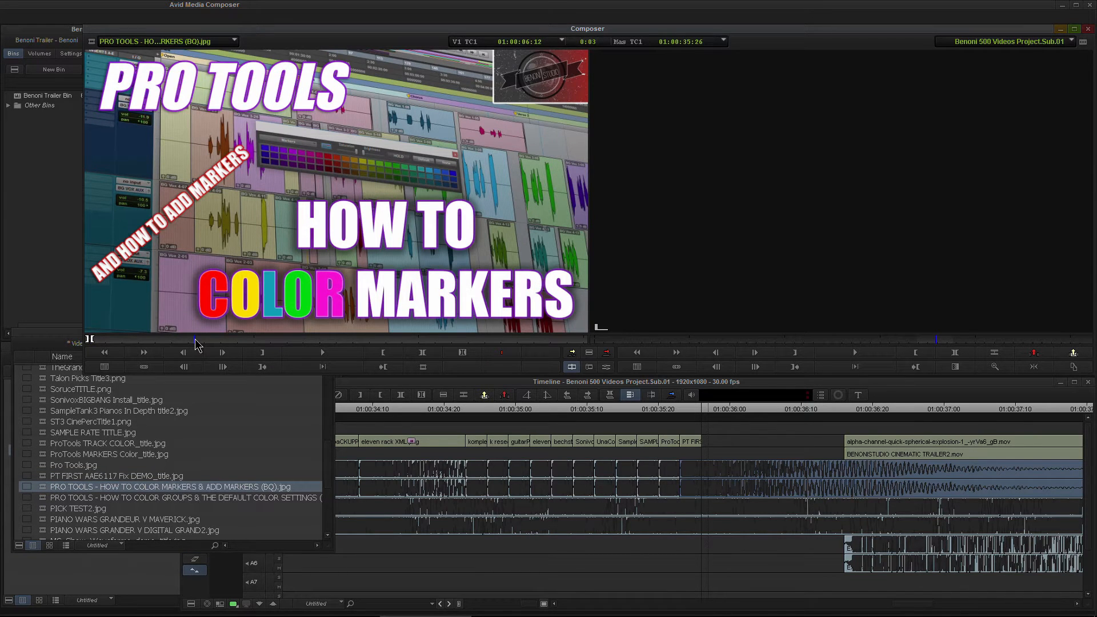
pyautogui.press('o')
pyautogui.press('i')
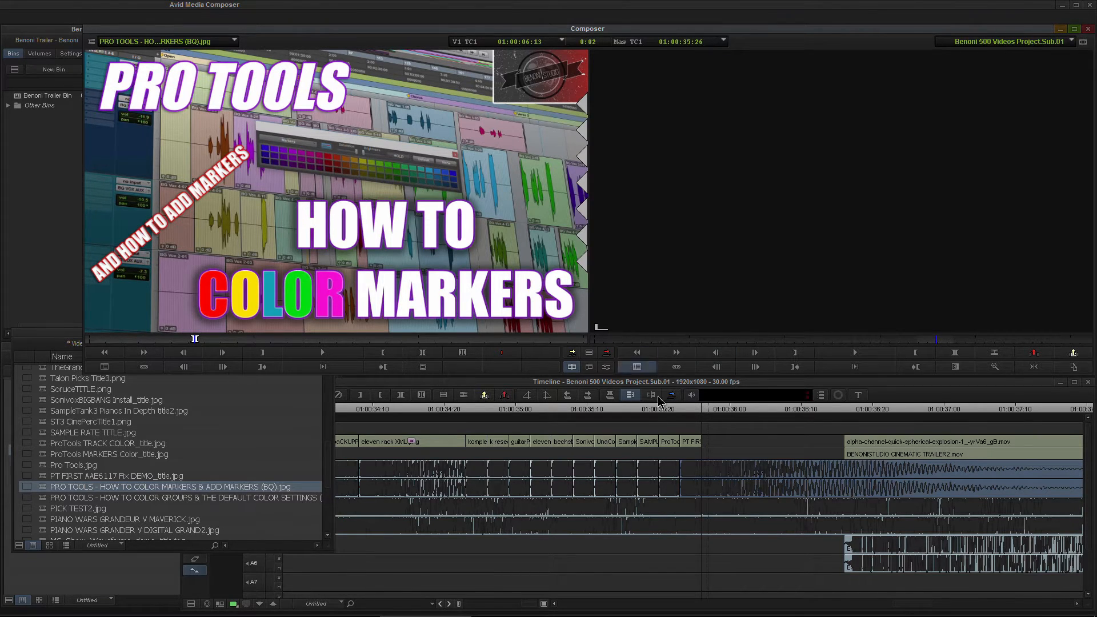
# Overwrite the marked Color Markers title onto V2 directly after the PT FIRST clip
pyautogui.click(700, 409)
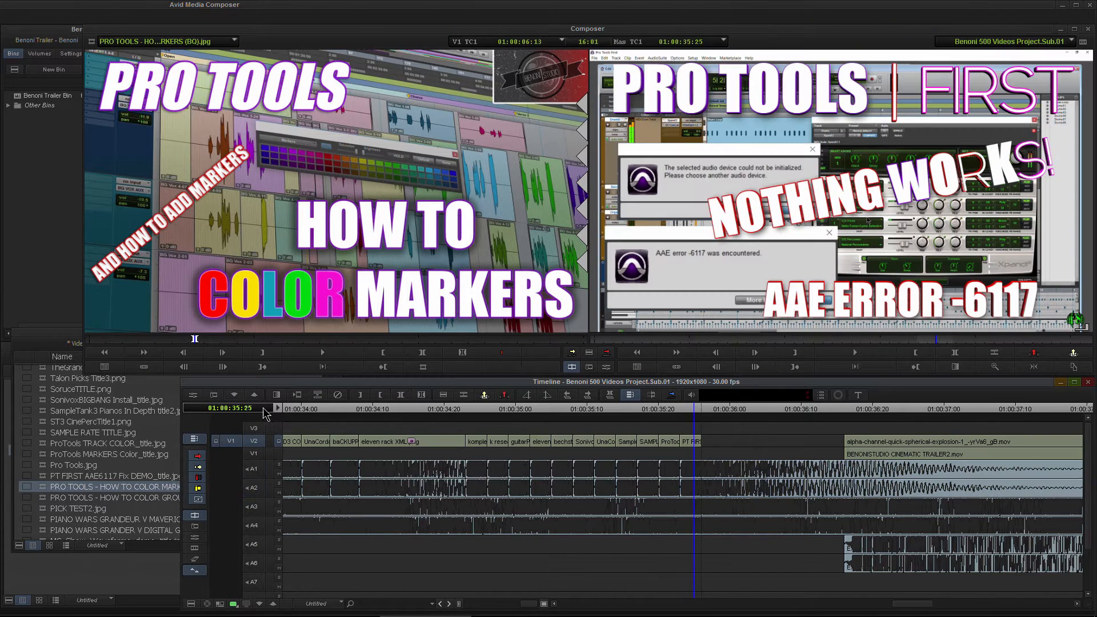
pyautogui.click(709, 408)
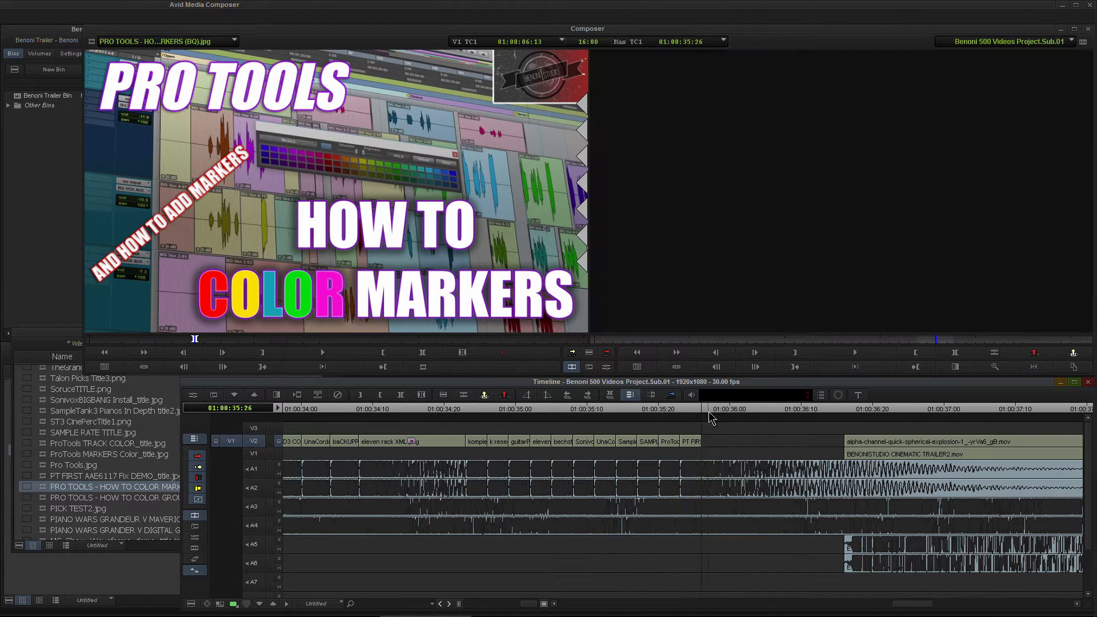
pyautogui.click(607, 352)
# Load PIANO WARS GRANDEUR V MAVERICK.jpg, mark two frames, and overwrite it onto V2 directly after the Color Markers title
pyautogui.doubleClick(40, 498)
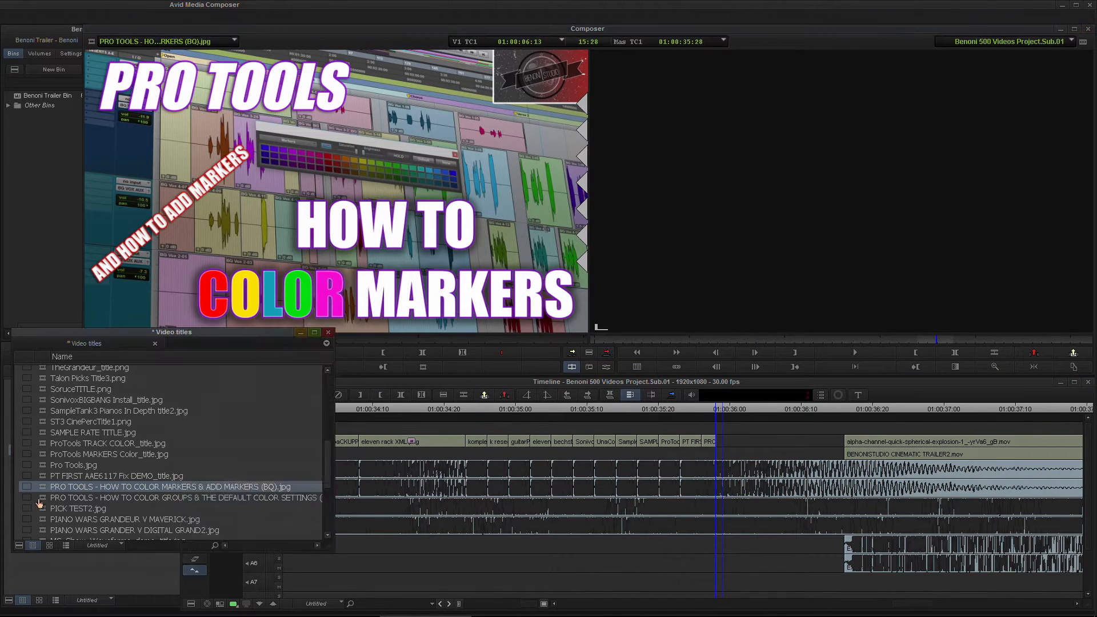
pyautogui.doubleClick(53, 508)
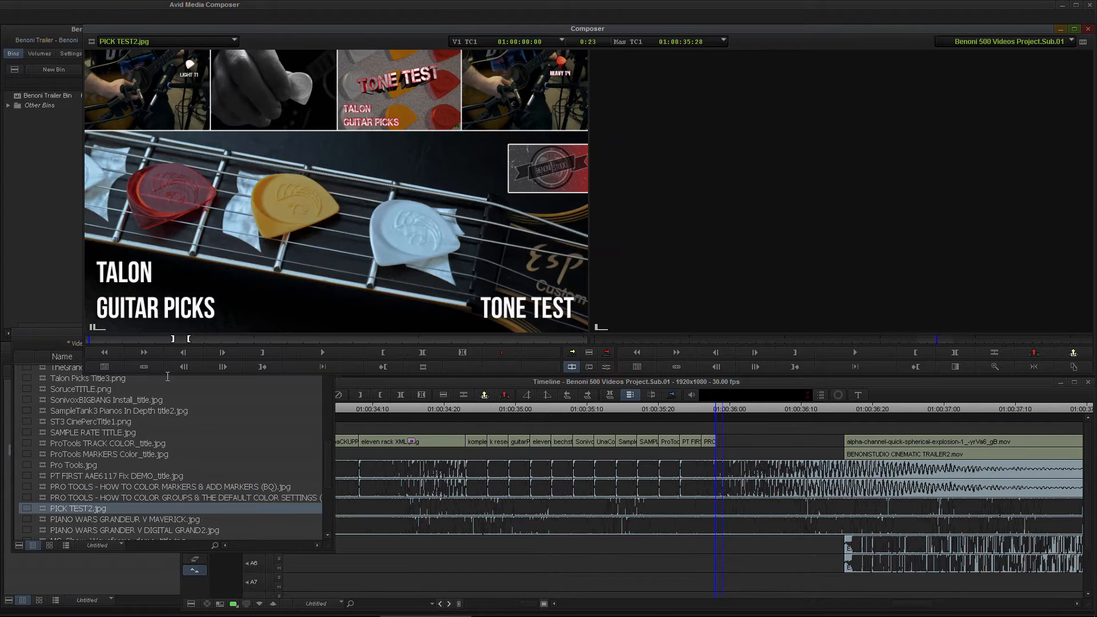
pyautogui.doubleClick(45, 515)
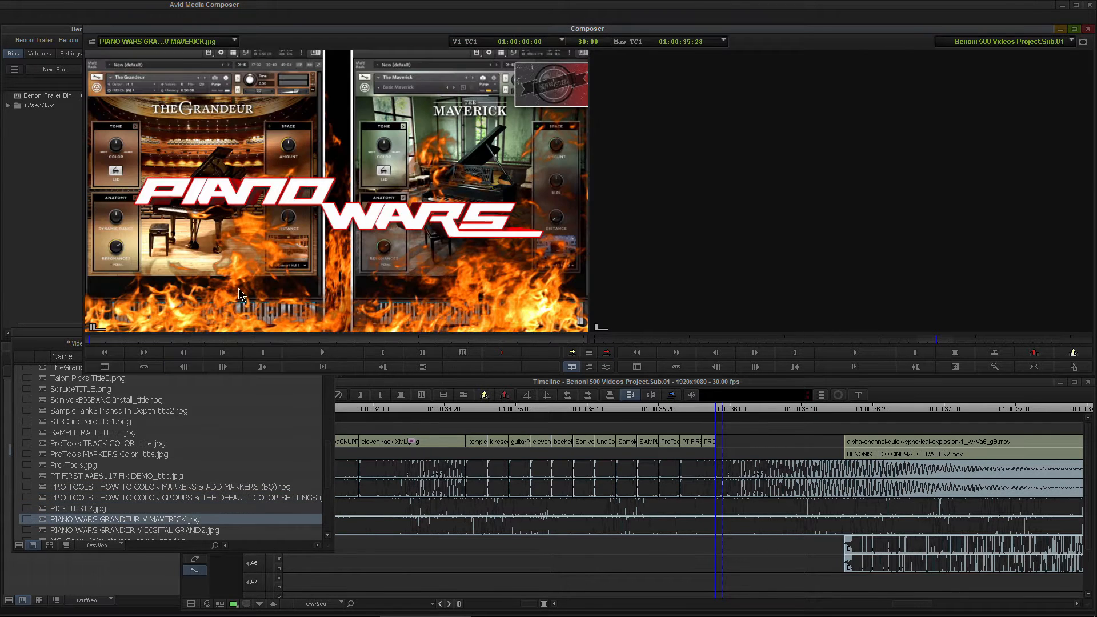
pyautogui.press('i')
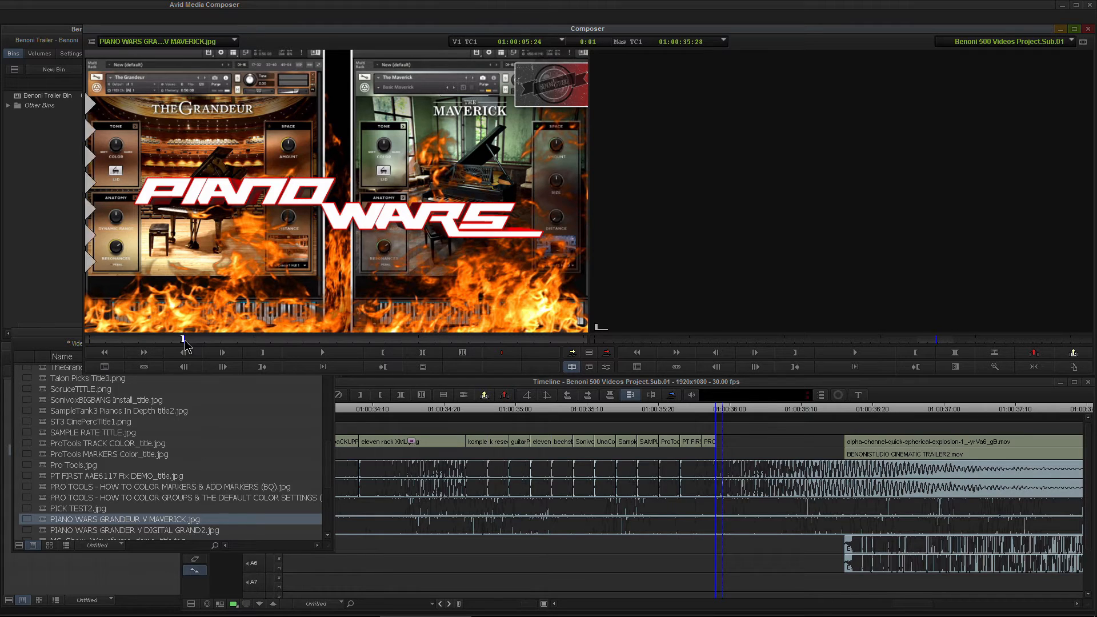
pyautogui.press('Right')
pyautogui.press('o')
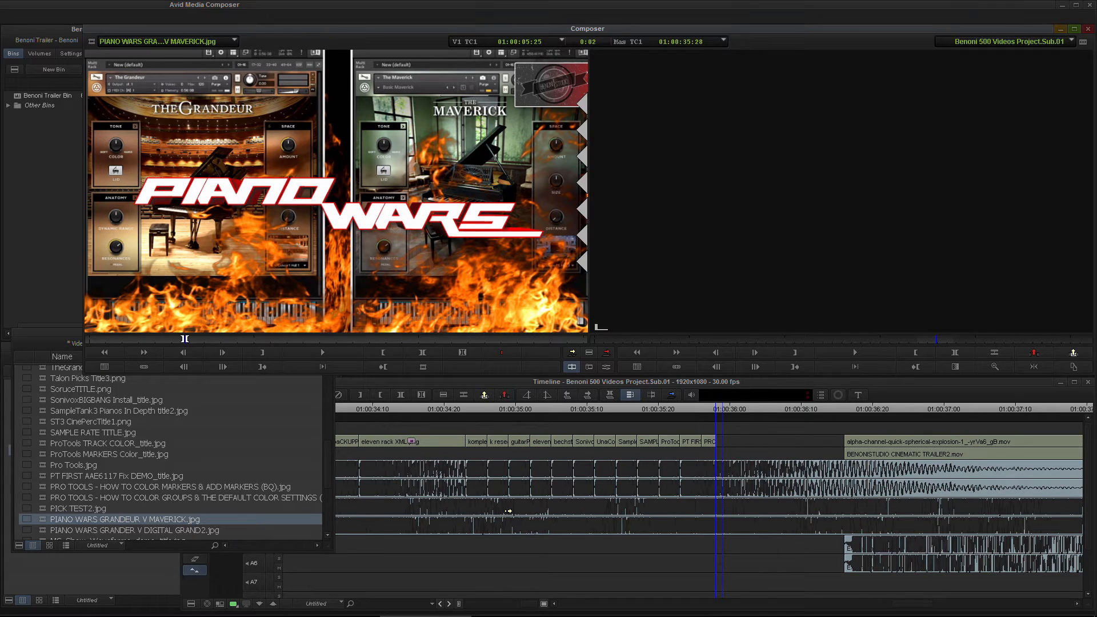
pyautogui.click(607, 353)
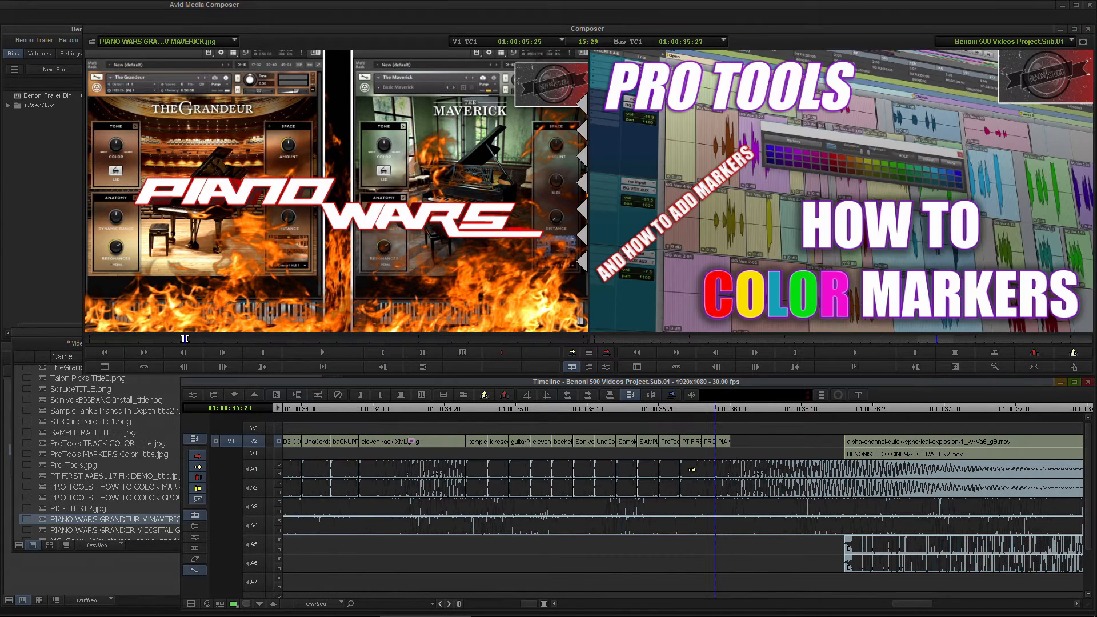
# Duplicate the last A1/A2 sound effect clip under the two added titles and play the section back
pyautogui.click(701, 466)
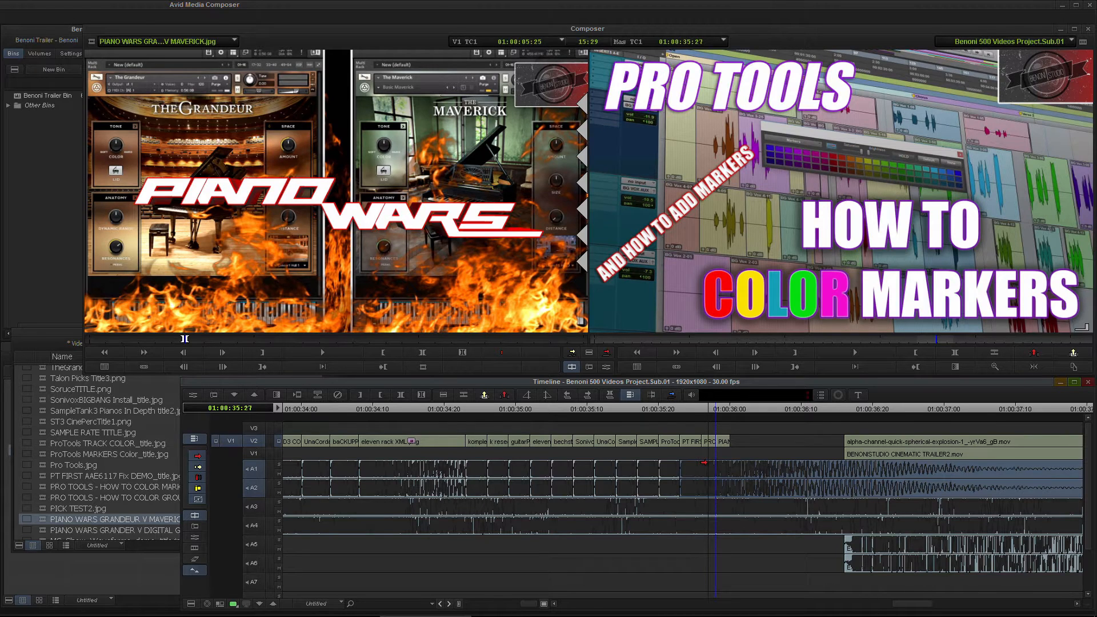
pyautogui.moveTo(709, 462); pyautogui.dragTo(716, 429)
pyautogui.moveTo(646, 417); pyautogui.dragTo(615, 416)
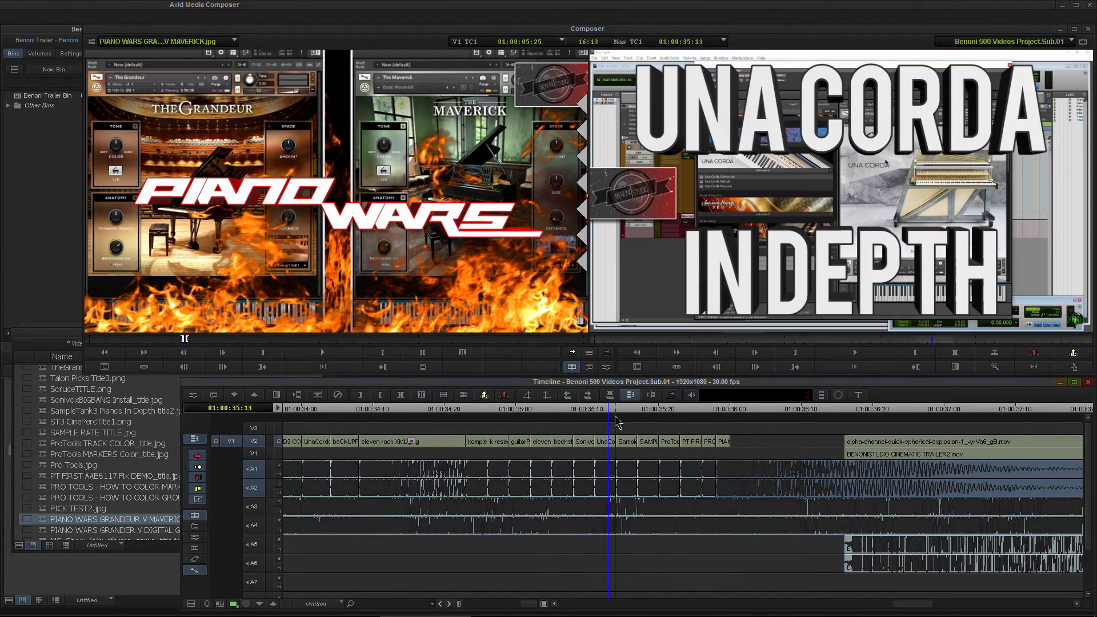
pyautogui.press('space')
pyautogui.press('space')
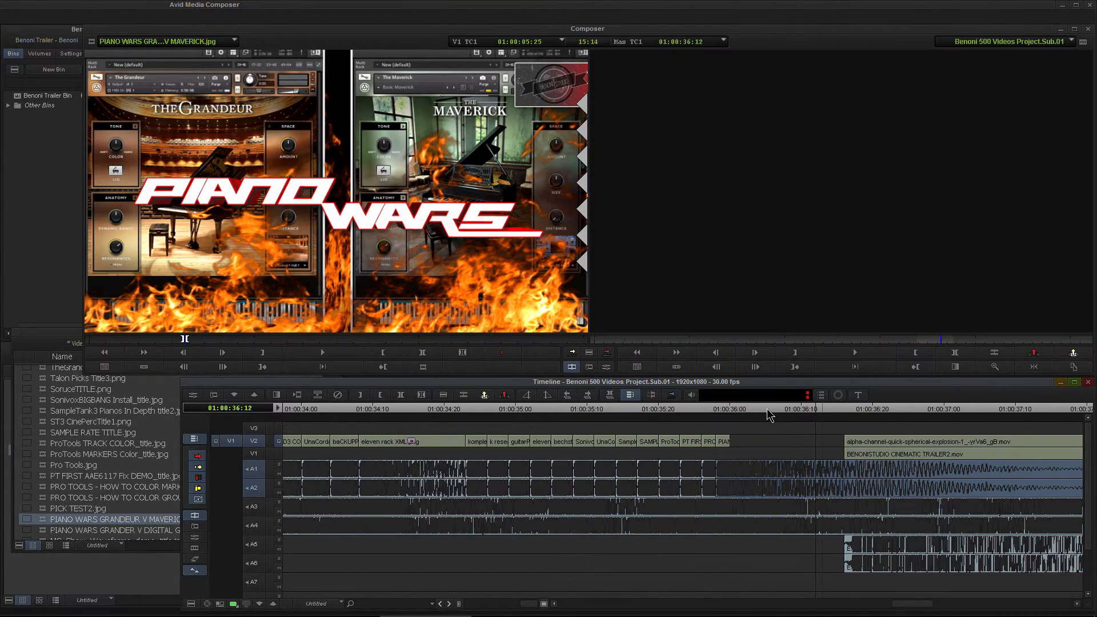
# Try to duplicate the Piano Wars title clip along V2 and undo the attempt
pyautogui.moveTo(773, 410); pyautogui.dragTo(717, 422)
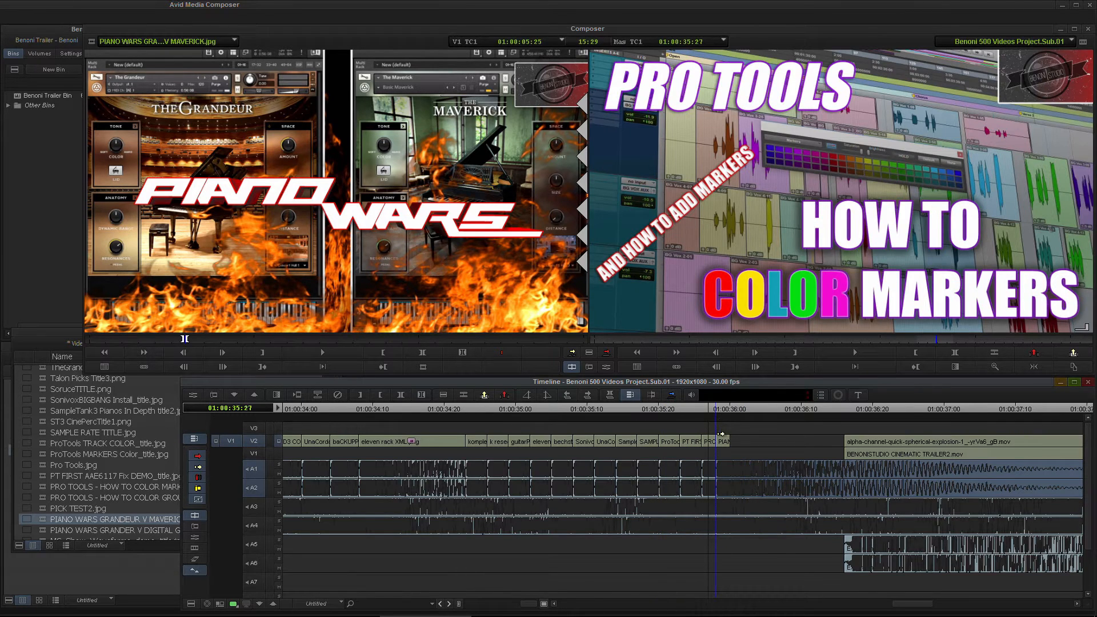
pyautogui.click(719, 440)
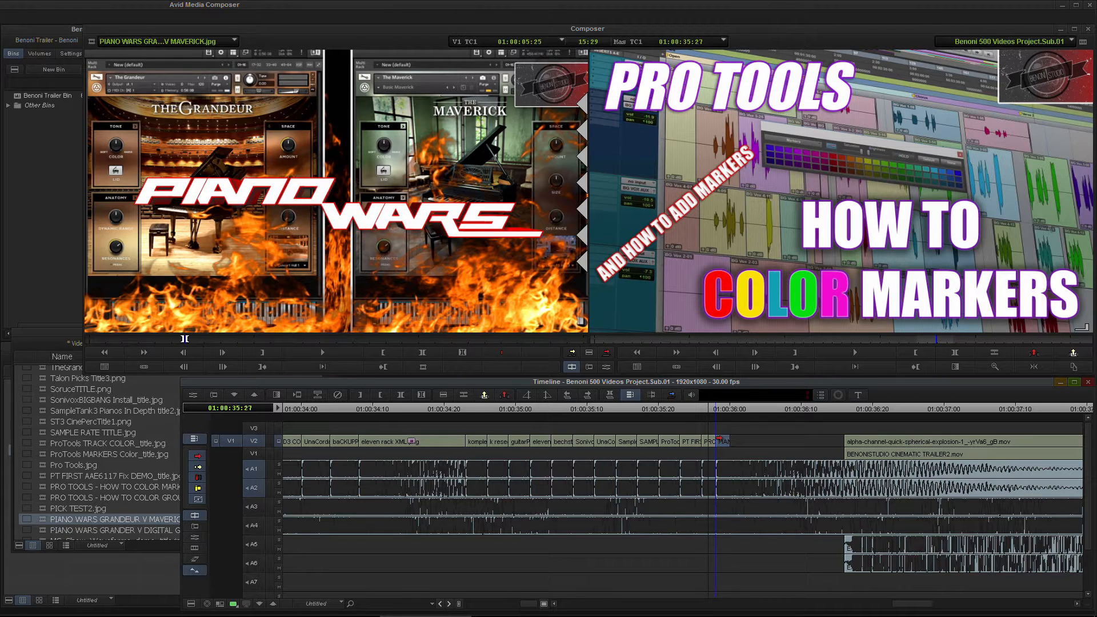
pyautogui.moveTo(720, 438)
pyautogui.mouseDown()
pyautogui.moveTo(732, 439)
pyautogui.moveTo(722, 413)
pyautogui.moveTo(702, 420)
pyautogui.moveTo(738, 410)
pyautogui.mouseUp()
pyautogui.click(723, 412)
pyautogui.hotkey('ctrl', 'z')
# Duplicate the THIS IS BENONISTUDIO.mov clip from V1 onto V2, just after the end of the original
pyautogui.moveTo(531, 604); pyautogui.dragTo(481, 603)
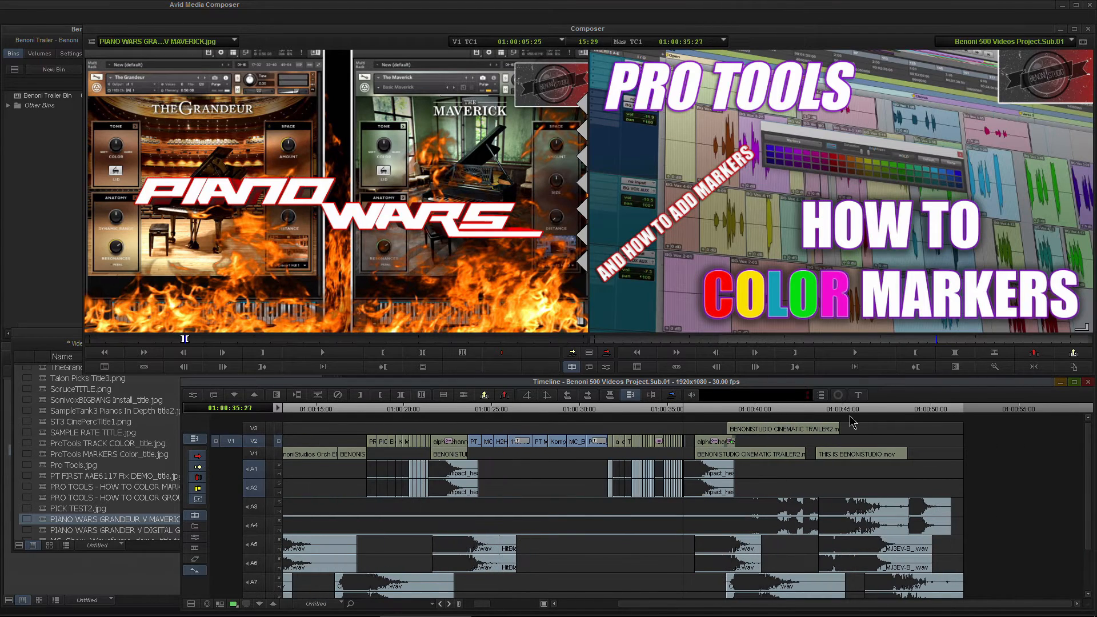
pyautogui.click(870, 453)
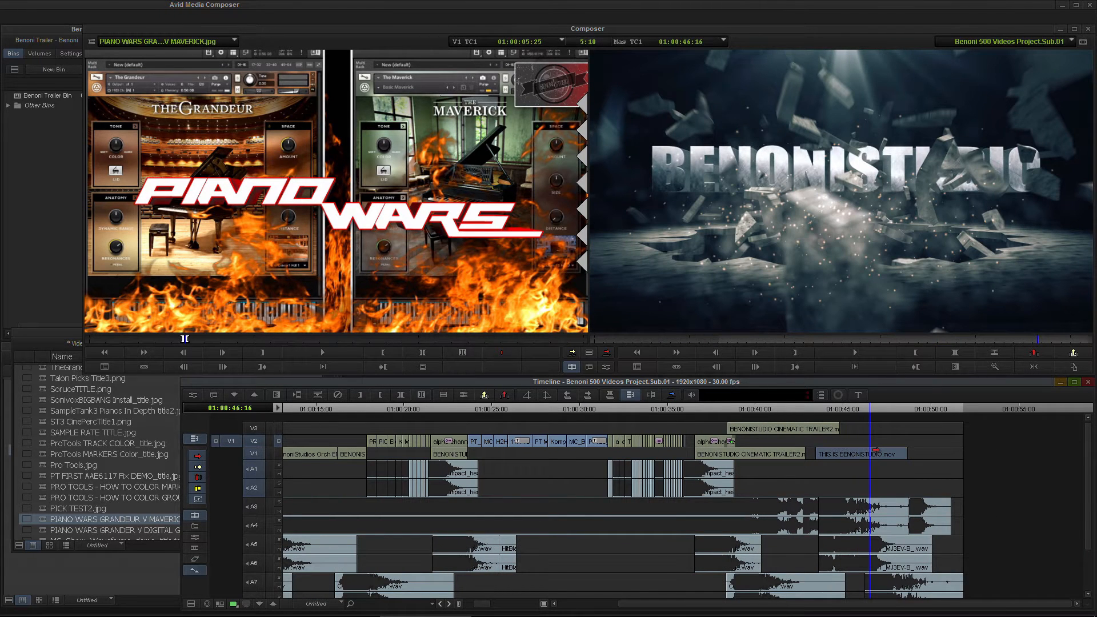
pyautogui.moveTo(876, 451); pyautogui.dragTo(976, 441)
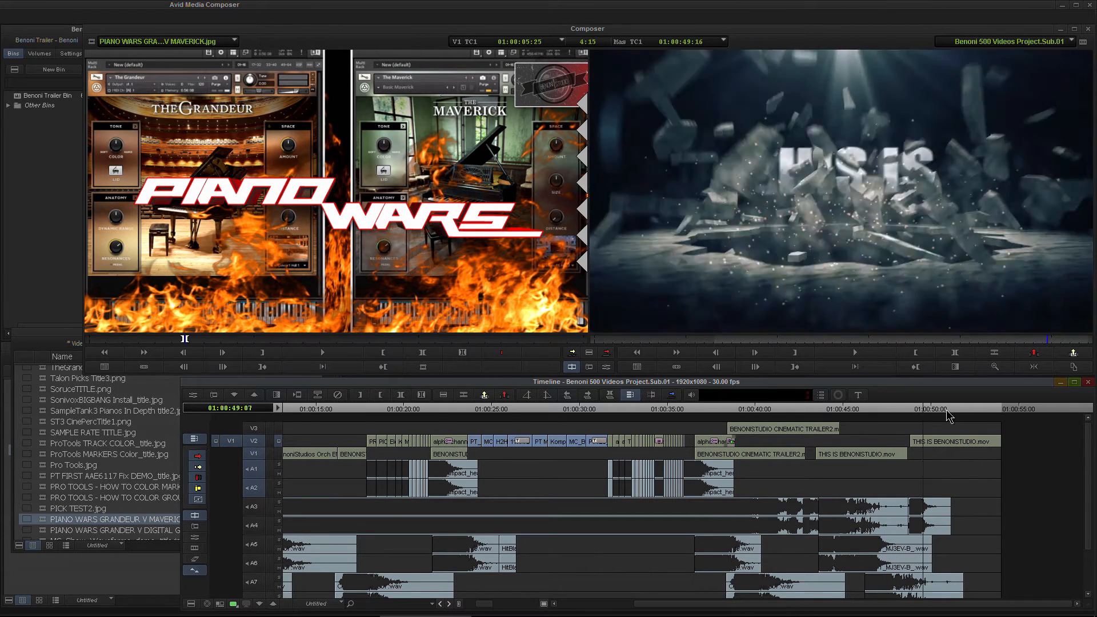
pyautogui.click(879, 428)
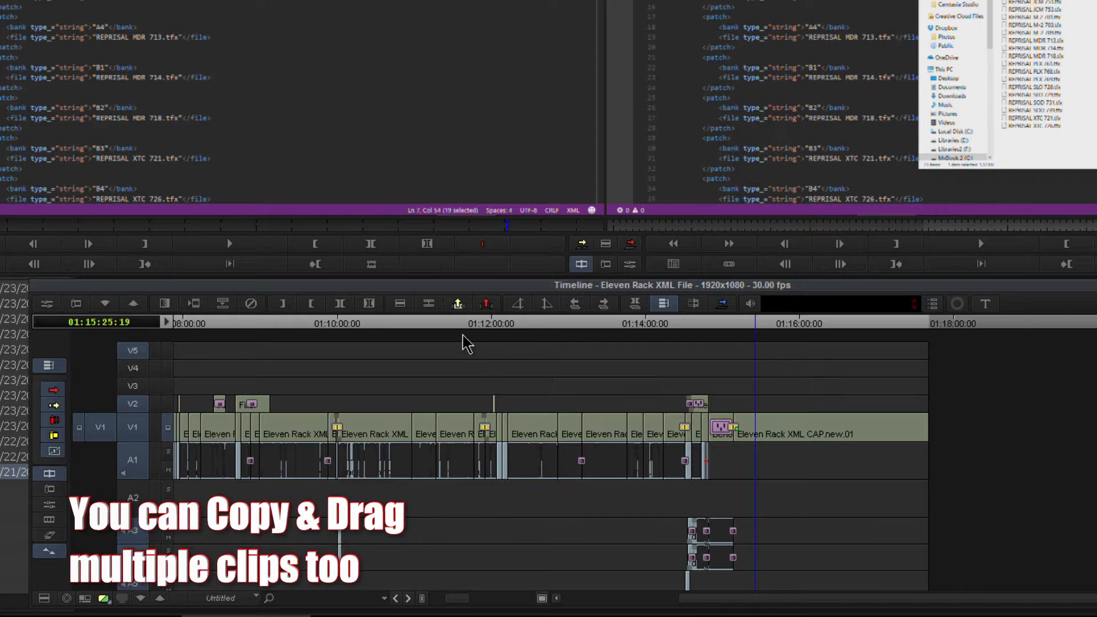
# Select the group of clips around 01:12:00 in the Eleven Rack XML File sequence and duplicate them together past the sequence's end
pyautogui.moveTo(462, 338); pyautogui.dragTo(574, 516)
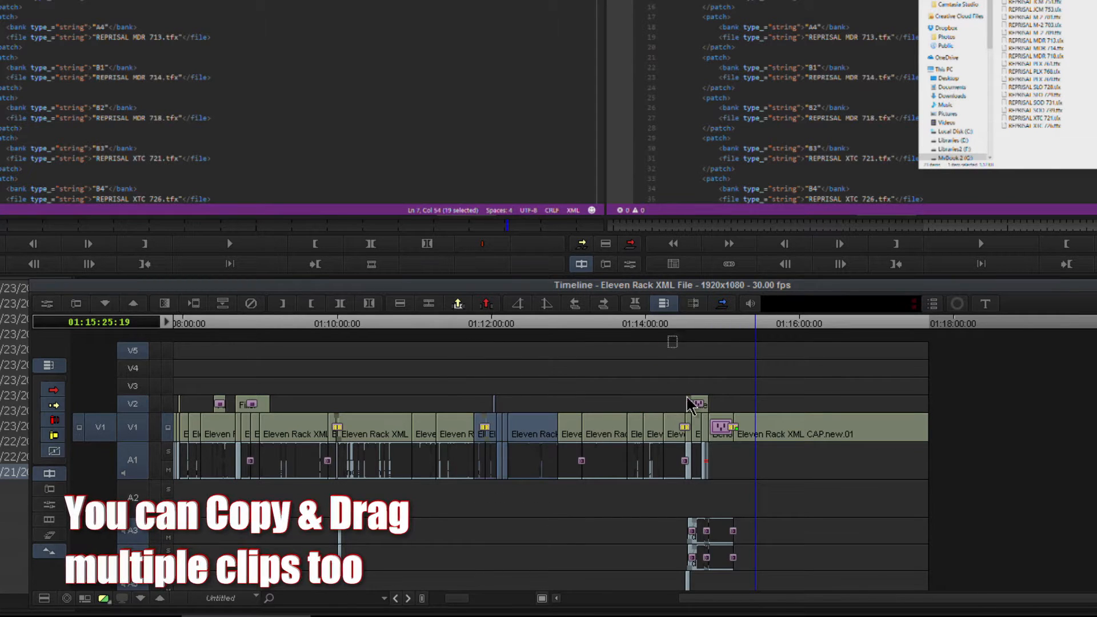
pyautogui.scroll(-2, 692, 465)
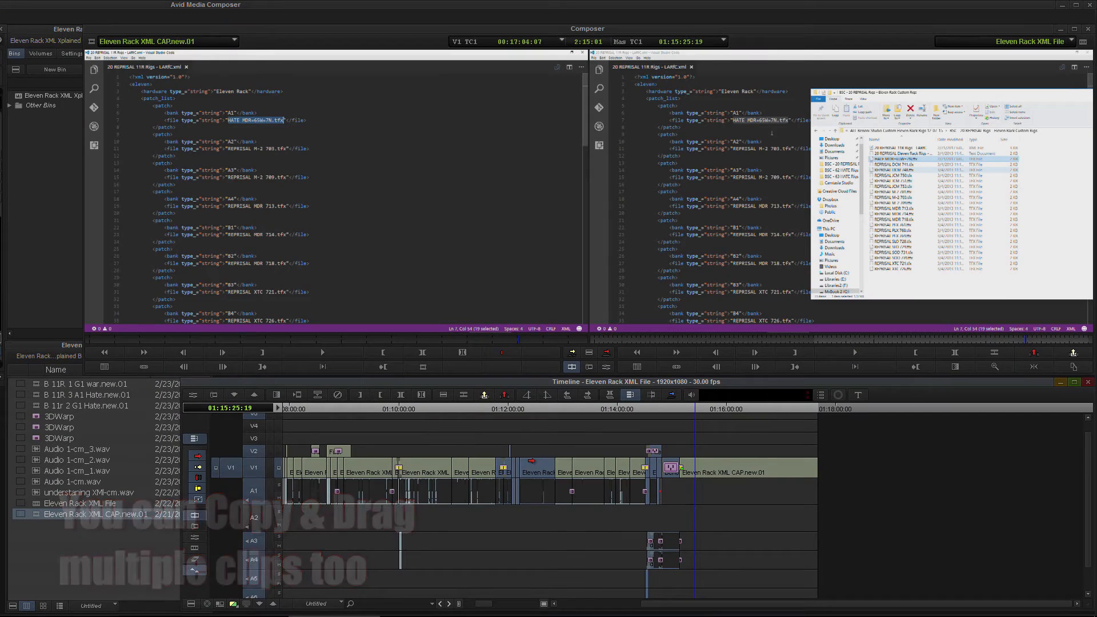
pyautogui.moveTo(530, 399); pyautogui.dragTo(556, 381)
pyautogui.moveTo(560, 445); pyautogui.dragTo(944, 414)
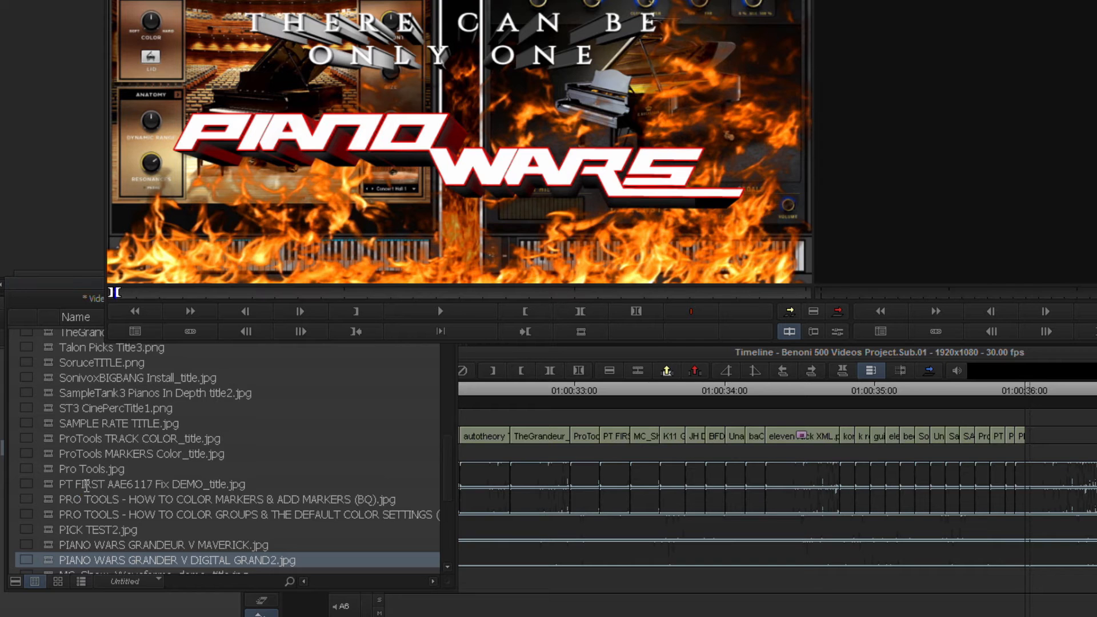
# Load MC_GreenScreen Demo_title.jpg, mark a two-frame section, and patch its video to V2 with A1 and A2 deselected
pyautogui.scroll(-5, 87, 484)
pyautogui.doubleClick(60, 384)
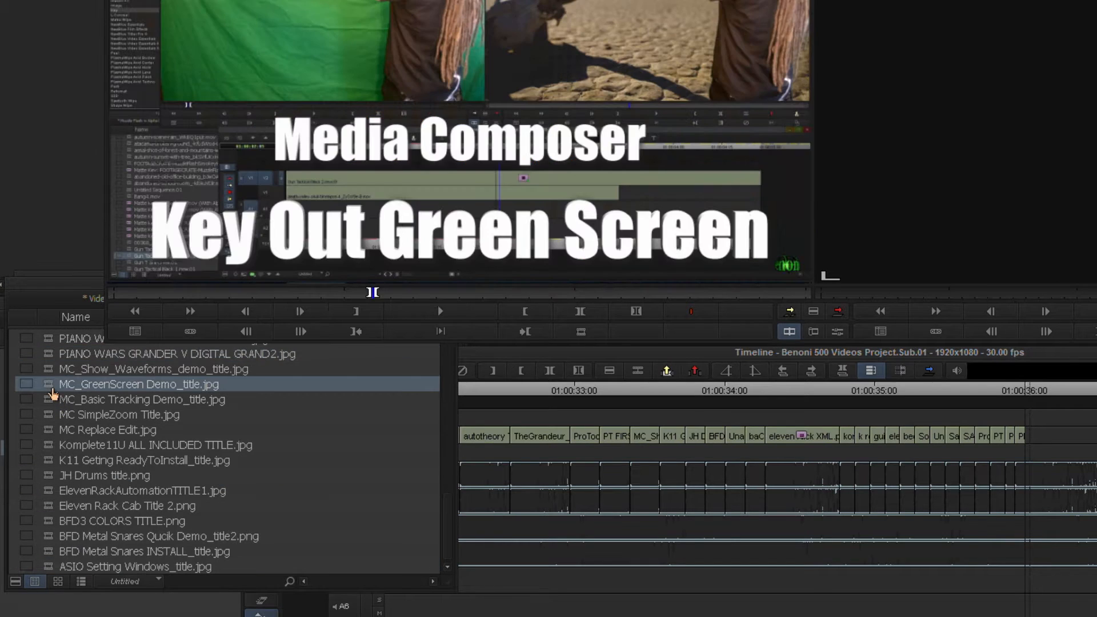
pyautogui.click(395, 292)
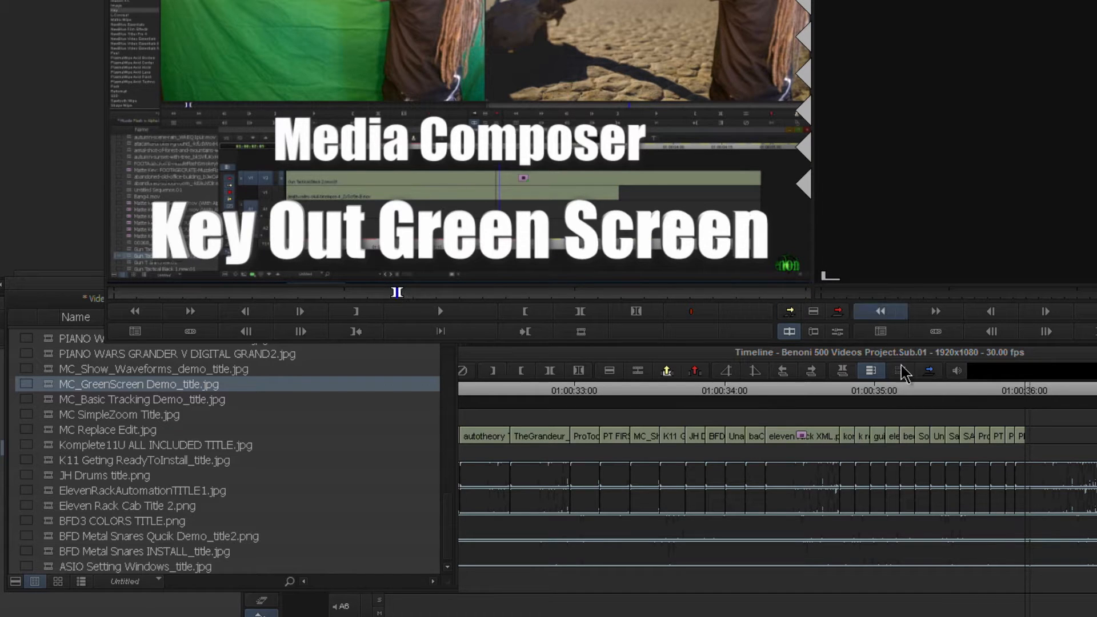
pyautogui.click(1037, 397)
pyautogui.moveTo(1035, 391); pyautogui.dragTo(1015, 391)
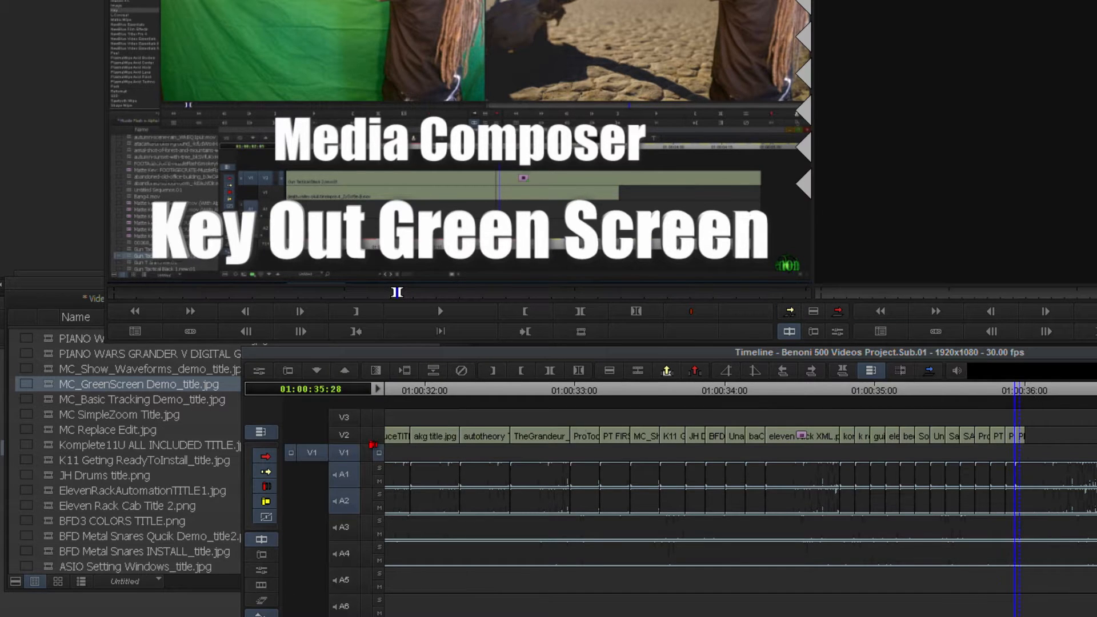
pyautogui.click(356, 479)
pyautogui.click(346, 496)
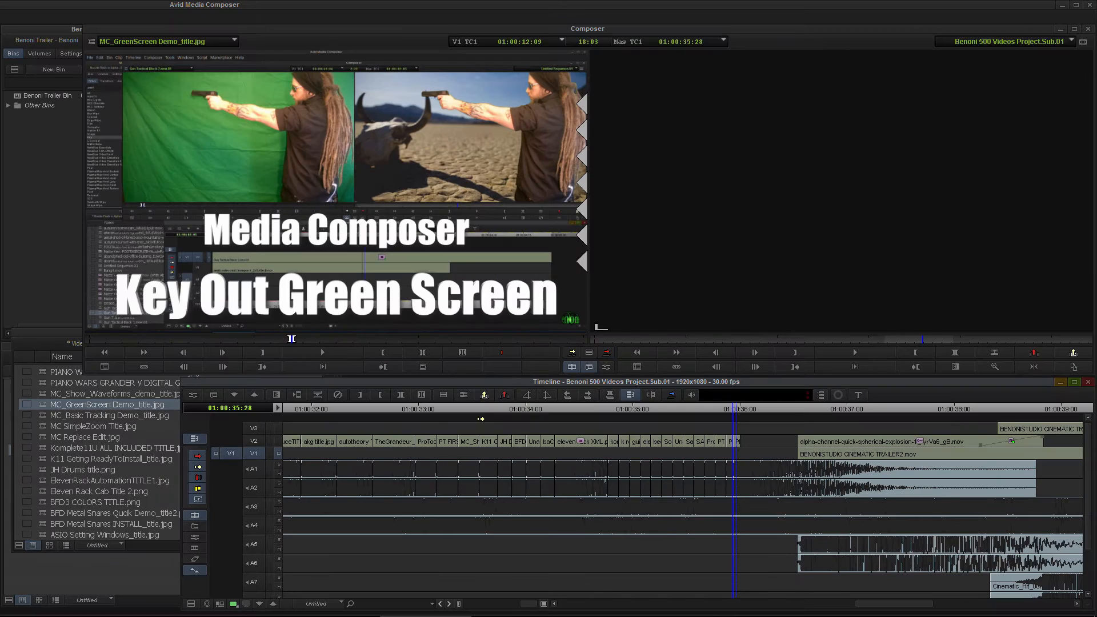
pyautogui.click(343, 438)
pyautogui.click(589, 366)
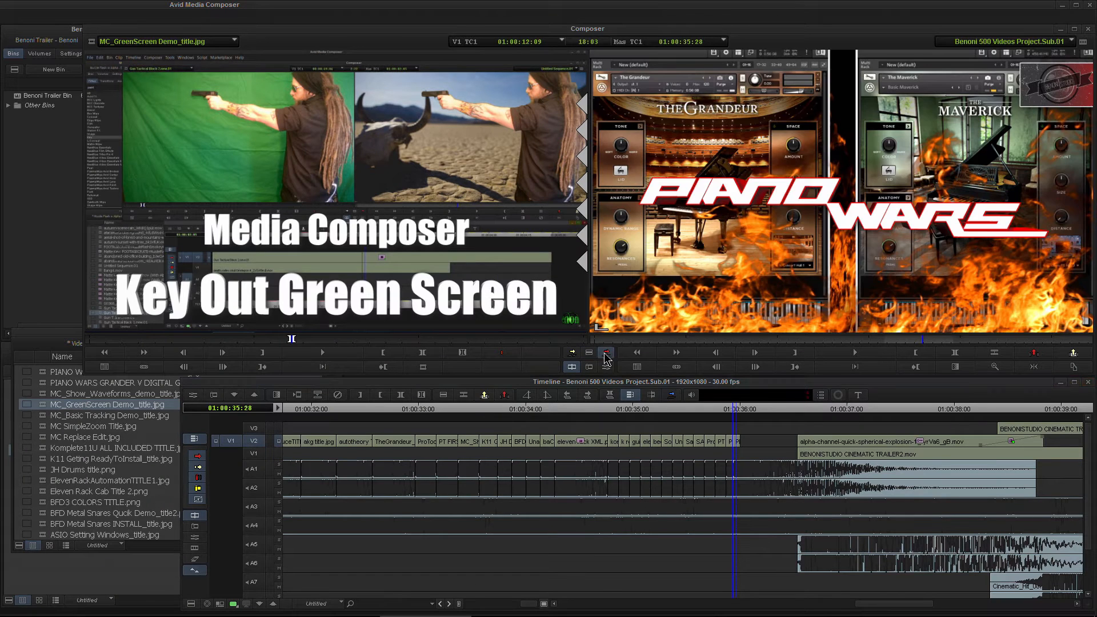
# Try overwriting the green-screen title onto the end of the Piano Wars title on V2, and undo the edit
pyautogui.click(741, 408)
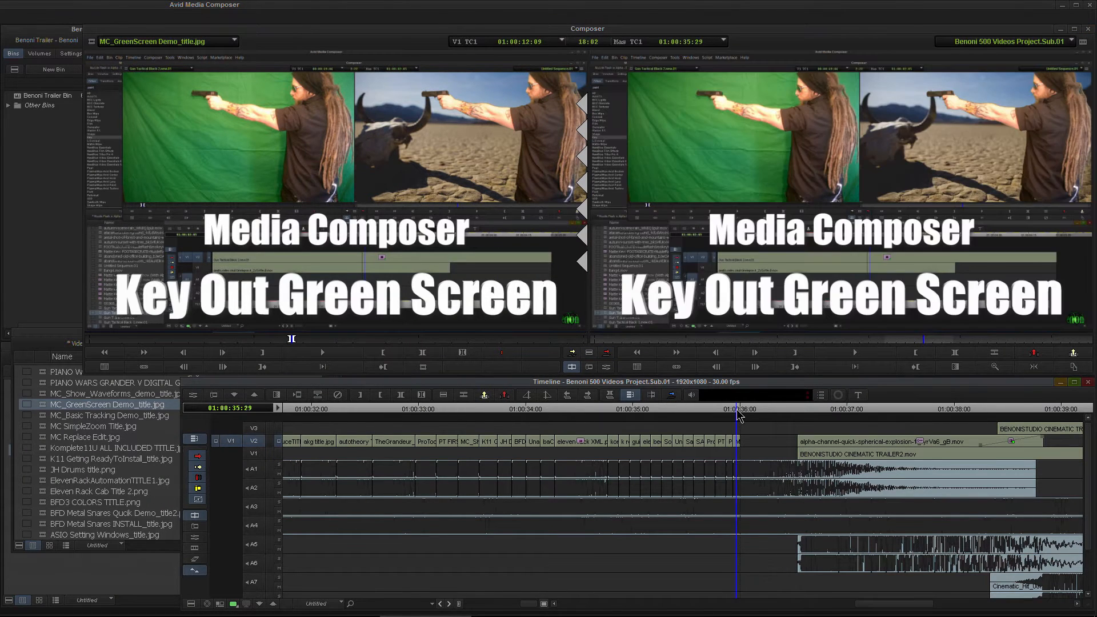
pyautogui.click(728, 412)
pyautogui.hotkey('ctrl', 'z')
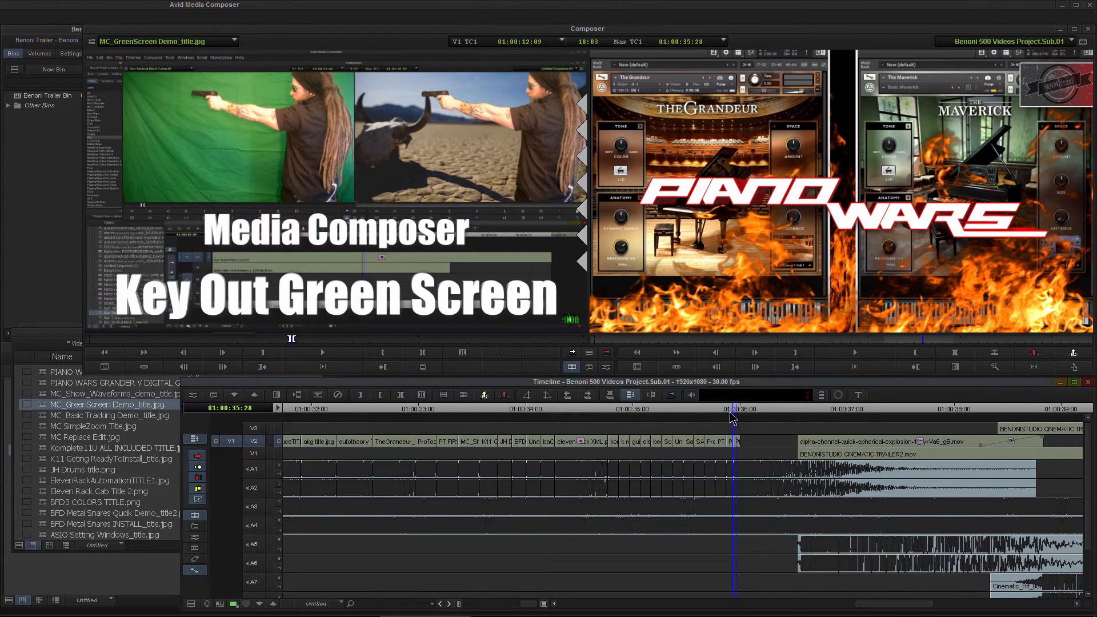
# Overwrite the marked MC_GreenScreen Demo_title.jpg section onto V2 at 01:00:36:00, directly after the Piano Wars title
pyautogui.click(746, 410)
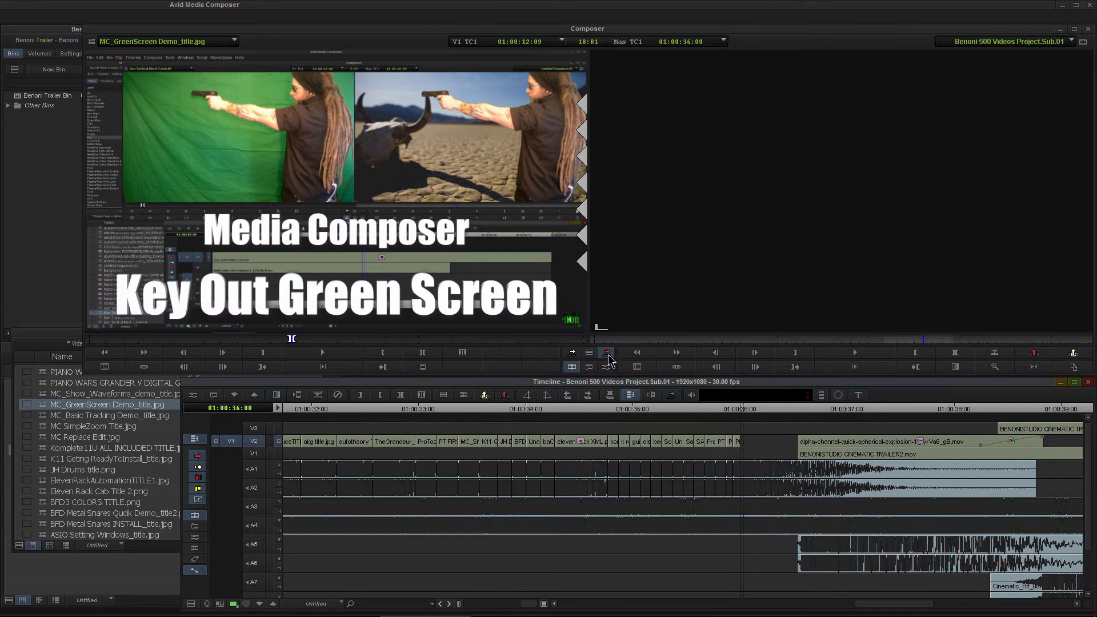
pyautogui.click(743, 411)
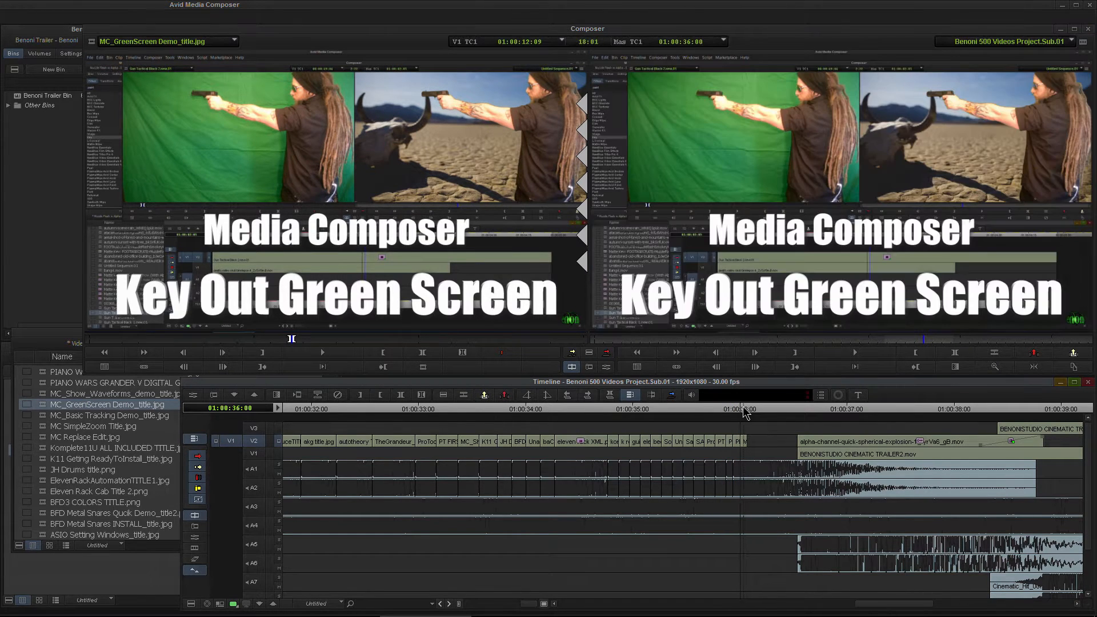
pyautogui.click(744, 411)
# Load metal_impact_heavy_02.wav from the Sound FX bin and mark a two-frame section near its start
pyautogui.moveTo(55, 349); pyautogui.dragTo(67, 314)
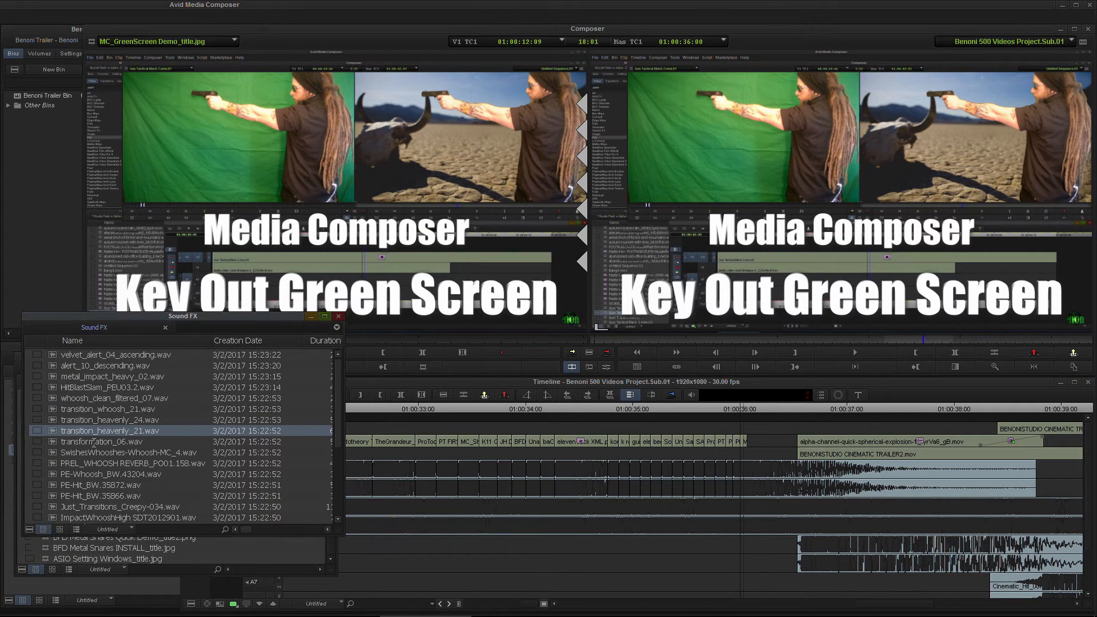
pyautogui.scroll(-4, 72, 457)
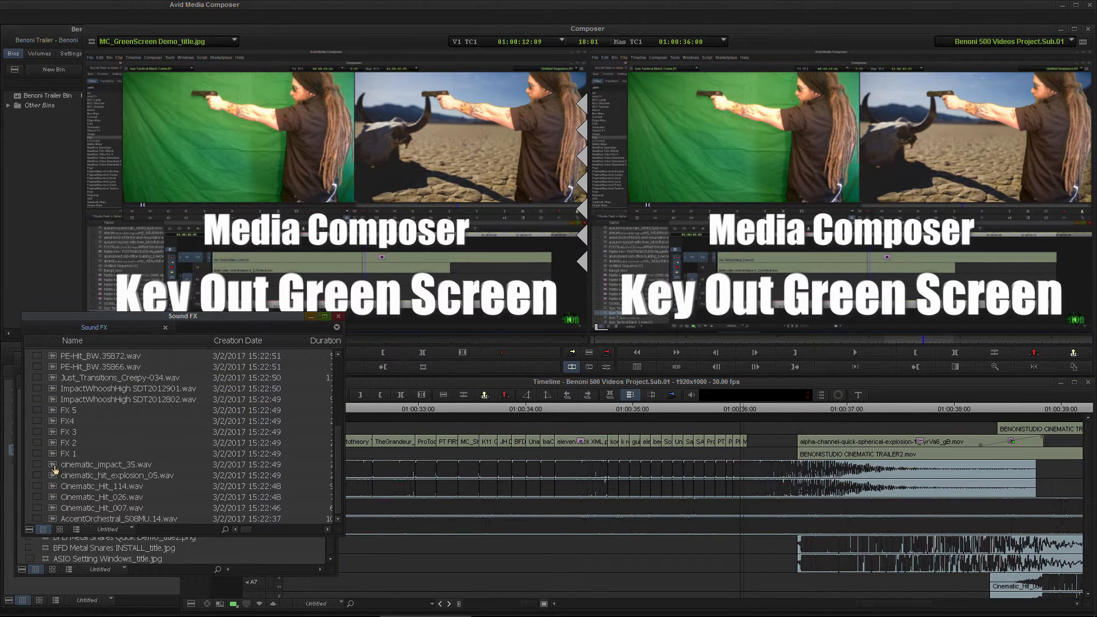
pyautogui.scroll(4, 55, 469)
pyautogui.moveTo(52, 379); pyautogui.dragTo(306, 281)
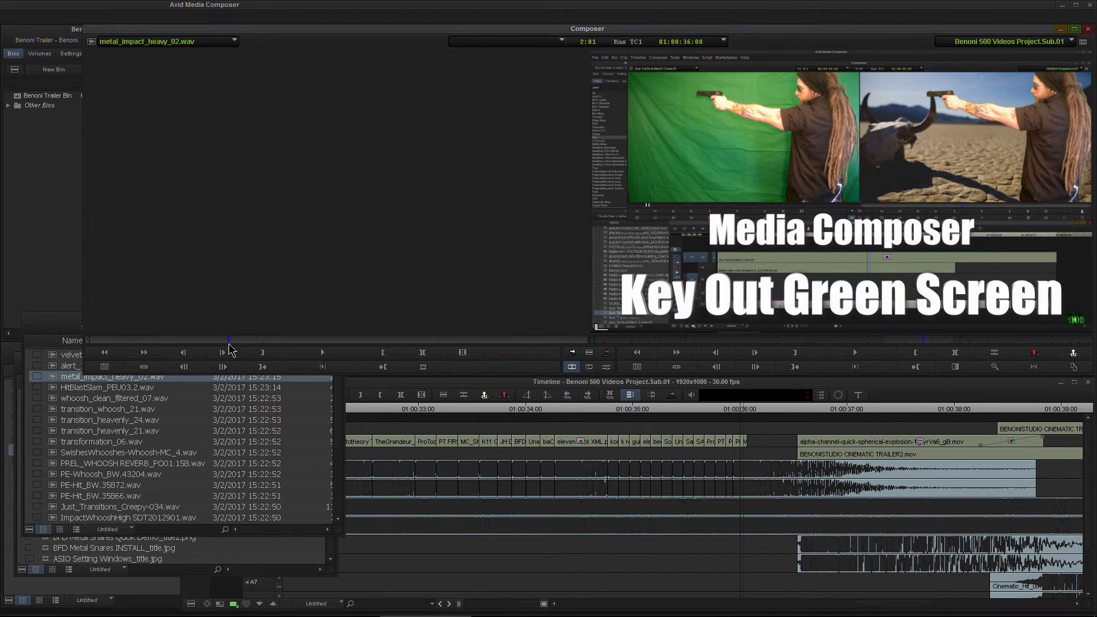
pyautogui.press('i')
pyautogui.moveTo(190, 340); pyautogui.dragTo(89, 340)
pyautogui.press('i')
pyautogui.press('space')
pyautogui.press('i')
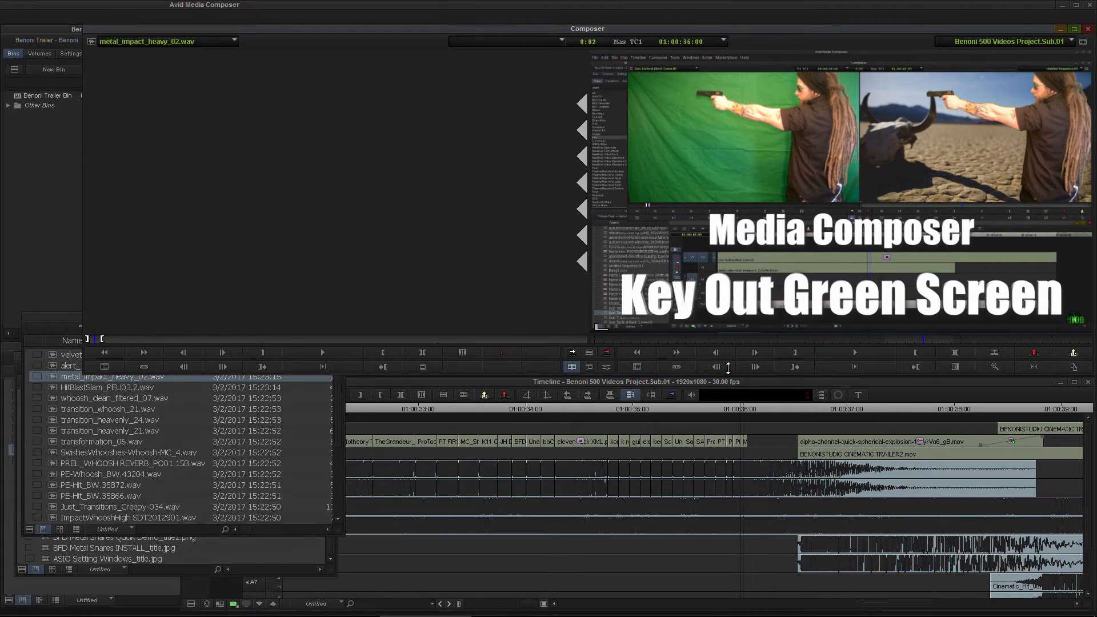
# Target only A1 and A2 and overwrite the marked metal_impact_heavy_02.wav hit beneath the green-screen title
pyautogui.click(741, 411)
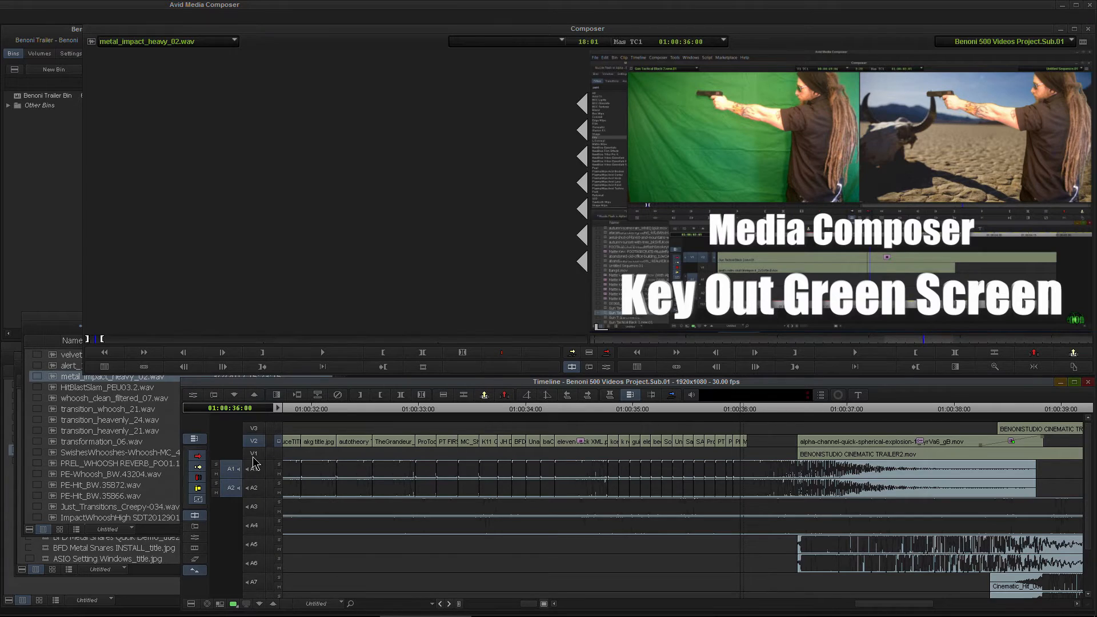
pyautogui.click(606, 354)
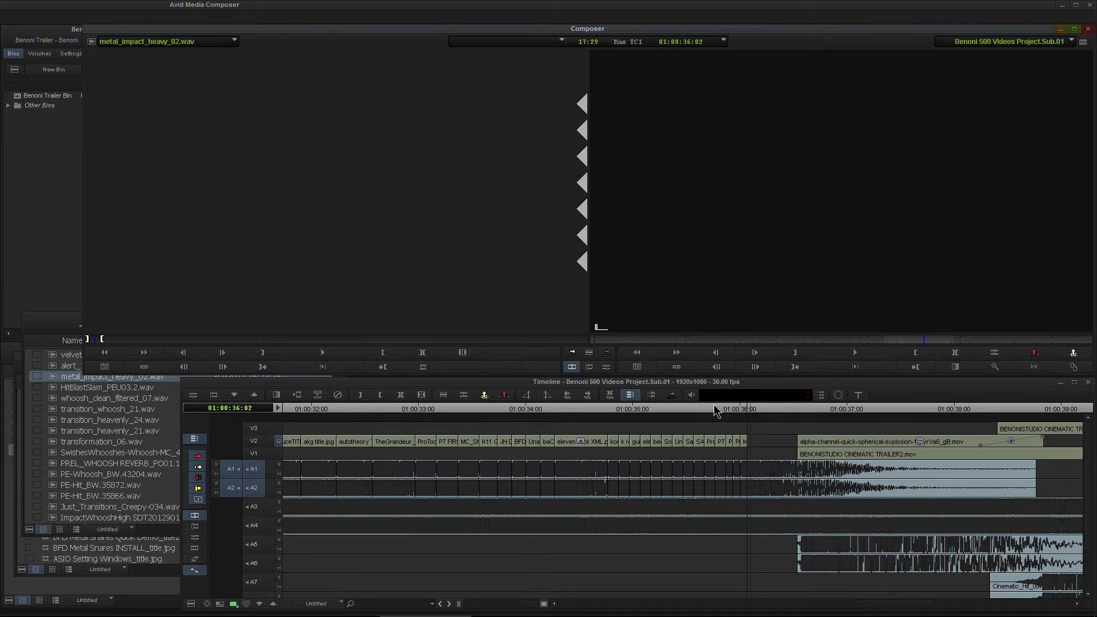
pyautogui.click(607, 353)
pyautogui.moveTo(763, 411)
pyautogui.mouseDown()
pyautogui.moveTo(778, 410)
pyautogui.moveTo(753, 408)
pyautogui.mouseUp()
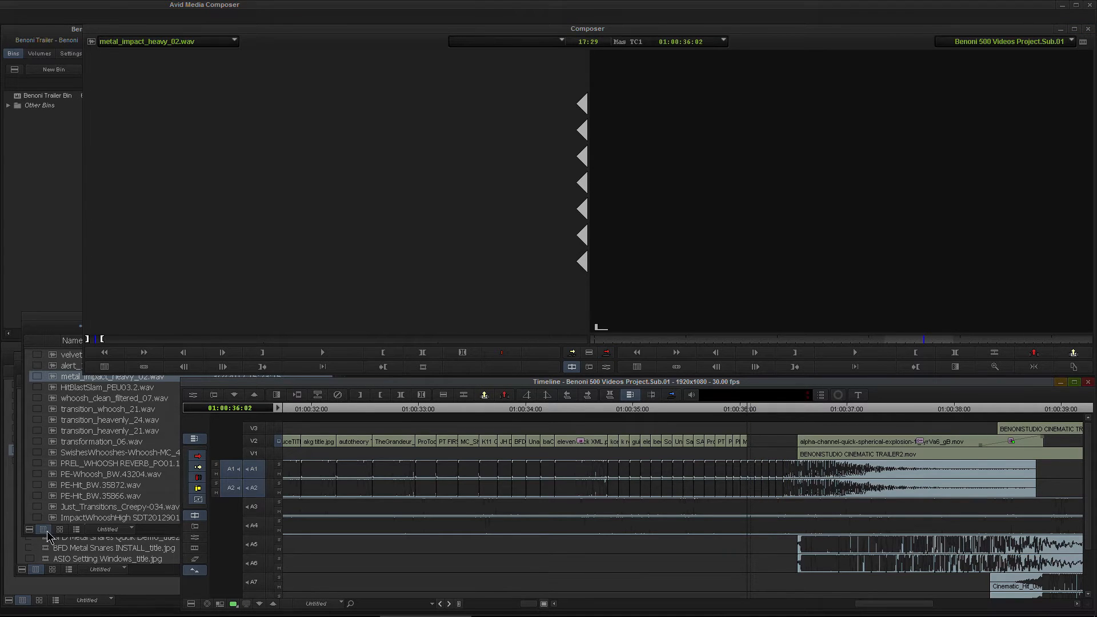
# Load Eleven Rack Cab Title 2.png, mark two frames, and overwrite it onto V2 directly after the green-screen title at 01:00:36:02
pyautogui.click(51, 548)
pyautogui.moveTo(46, 516); pyautogui.dragTo(336, 293)
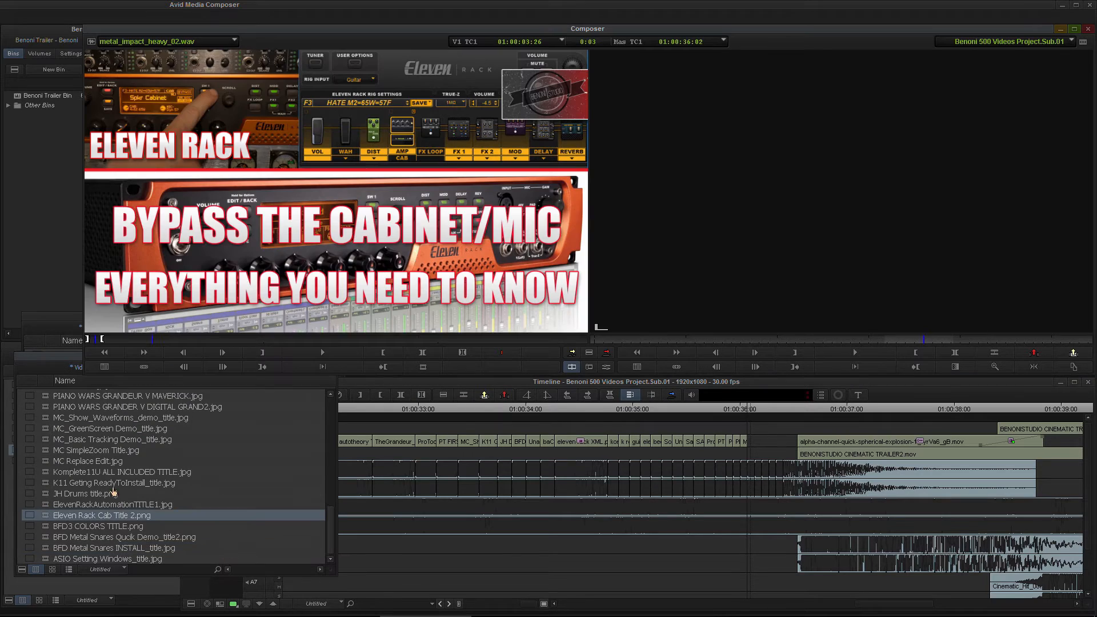
pyautogui.click(296, 339)
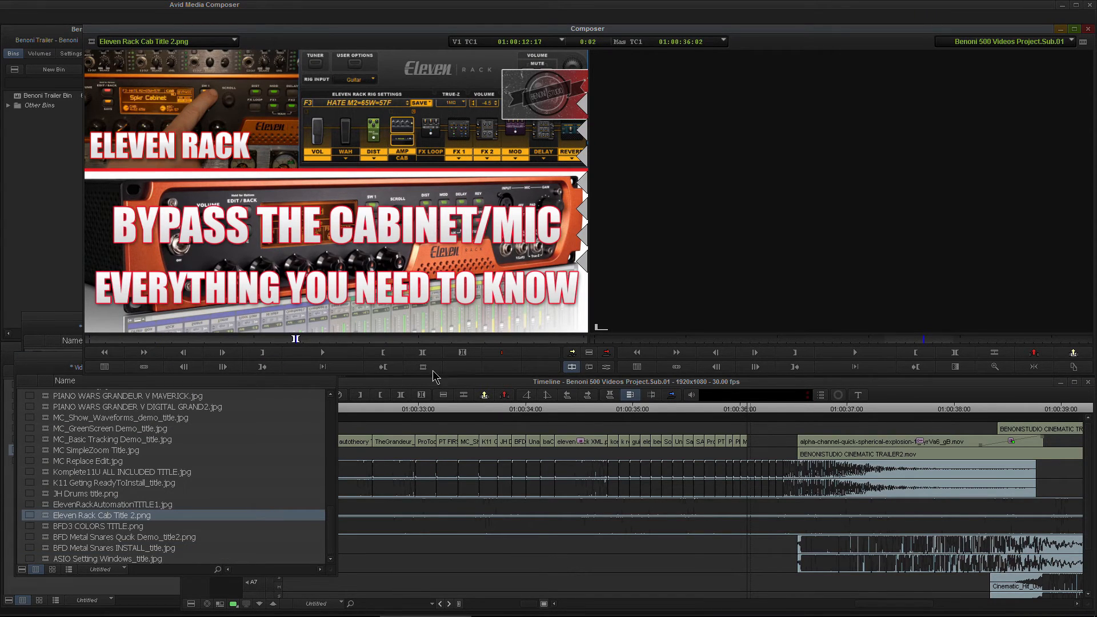
pyautogui.click(755, 414)
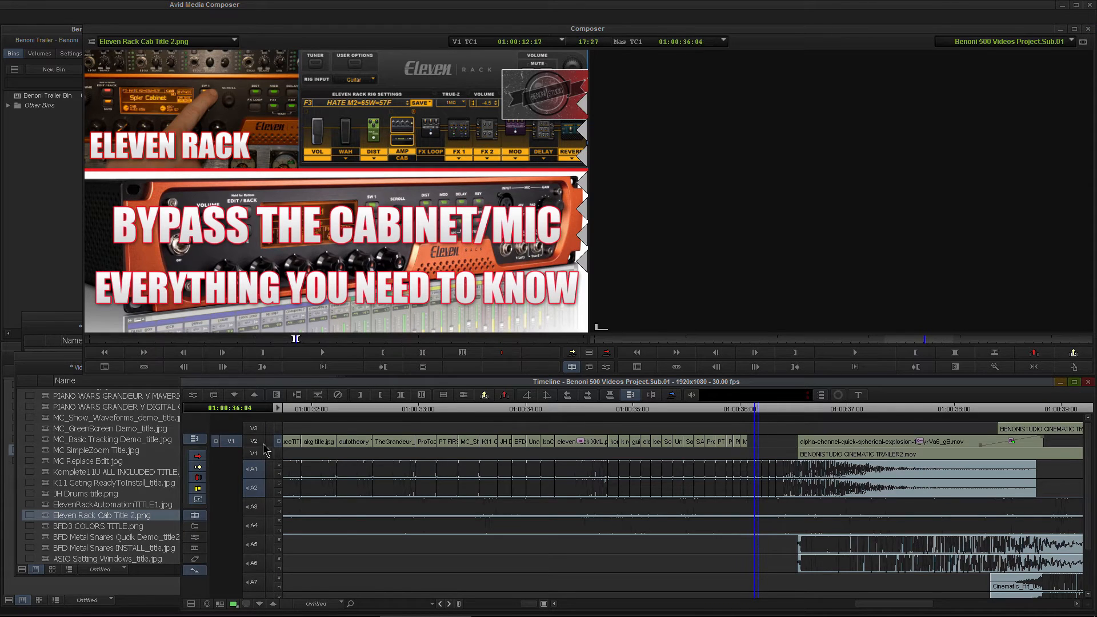
pyautogui.click(607, 353)
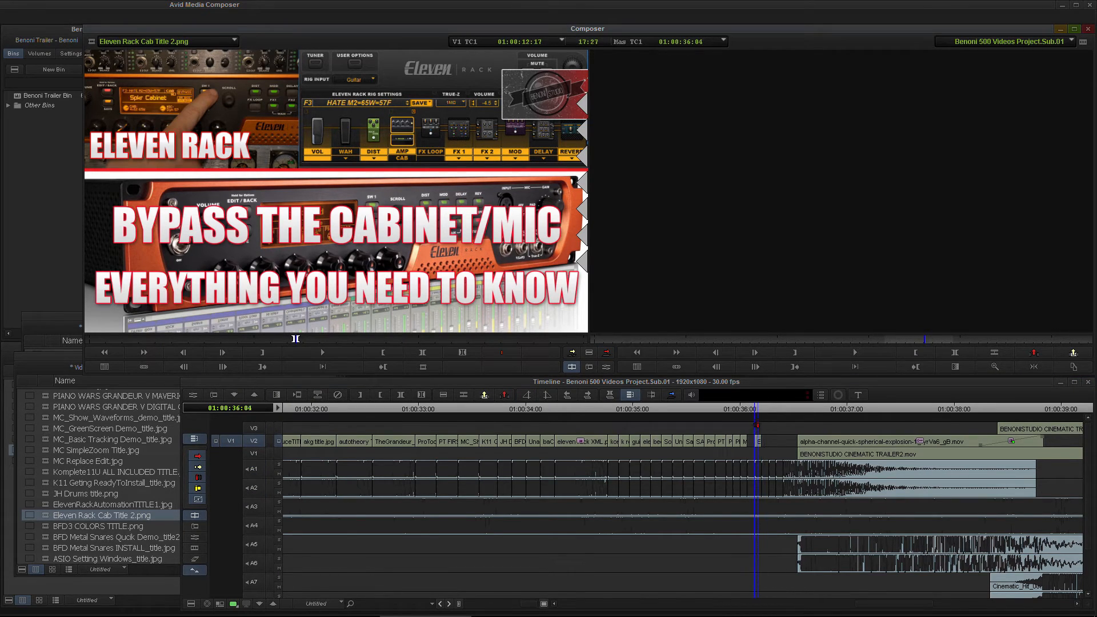
pyautogui.click(747, 409)
pyautogui.click(604, 355)
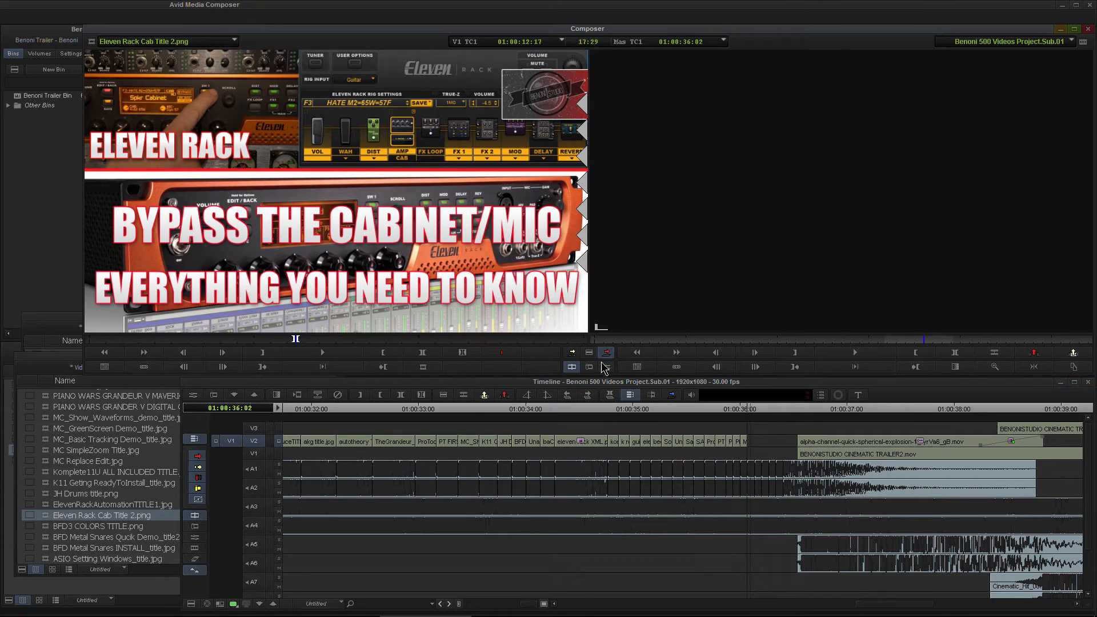
# Load BFD3 COLORS TITLE.png, mark two frames, and overwrite it onto V2 directly after the Eleven Rack title
pyautogui.doubleClick(54, 526)
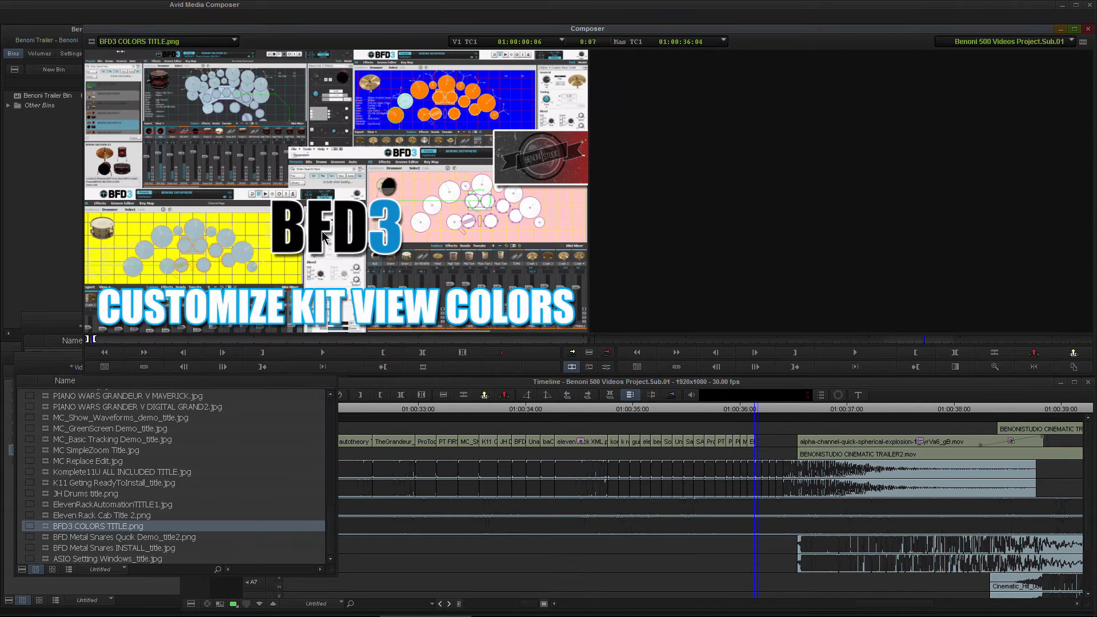
pyautogui.click(203, 338)
pyautogui.click(597, 353)
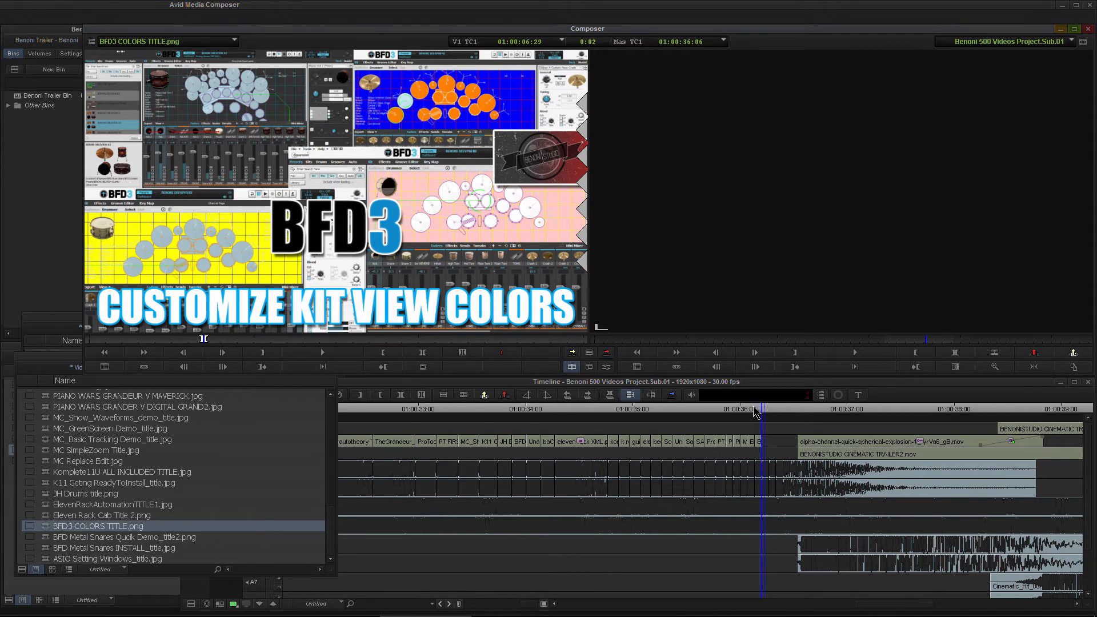
# Play back the last titles on V2 to check their timing against the sound effects
pyautogui.moveTo(763, 413); pyautogui.dragTo(723, 412)
pyautogui.press('space')
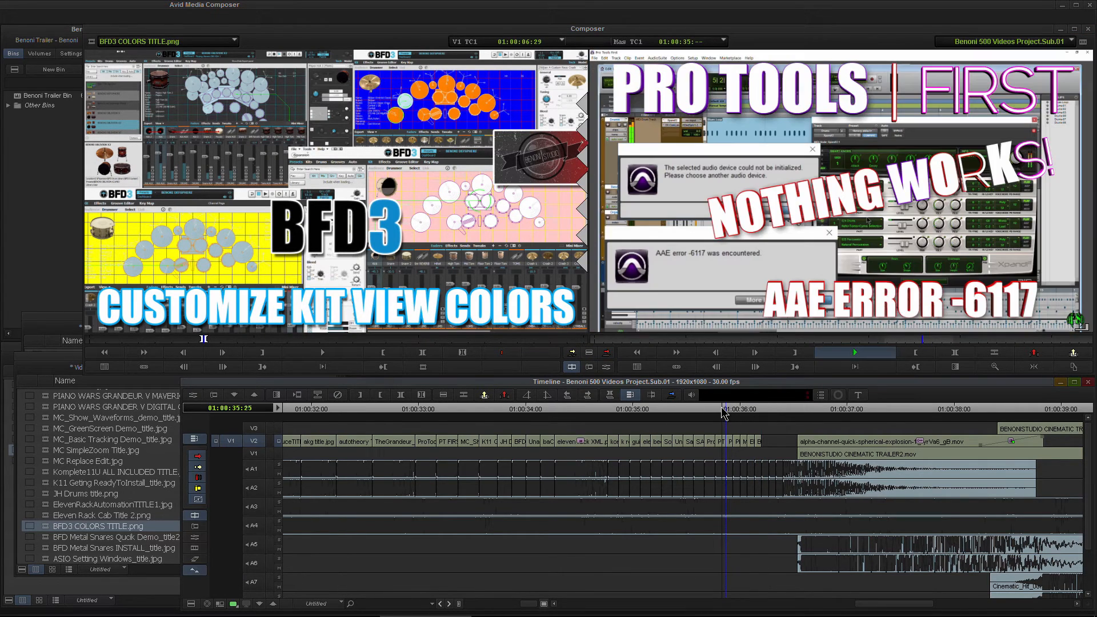
pyautogui.press('space')
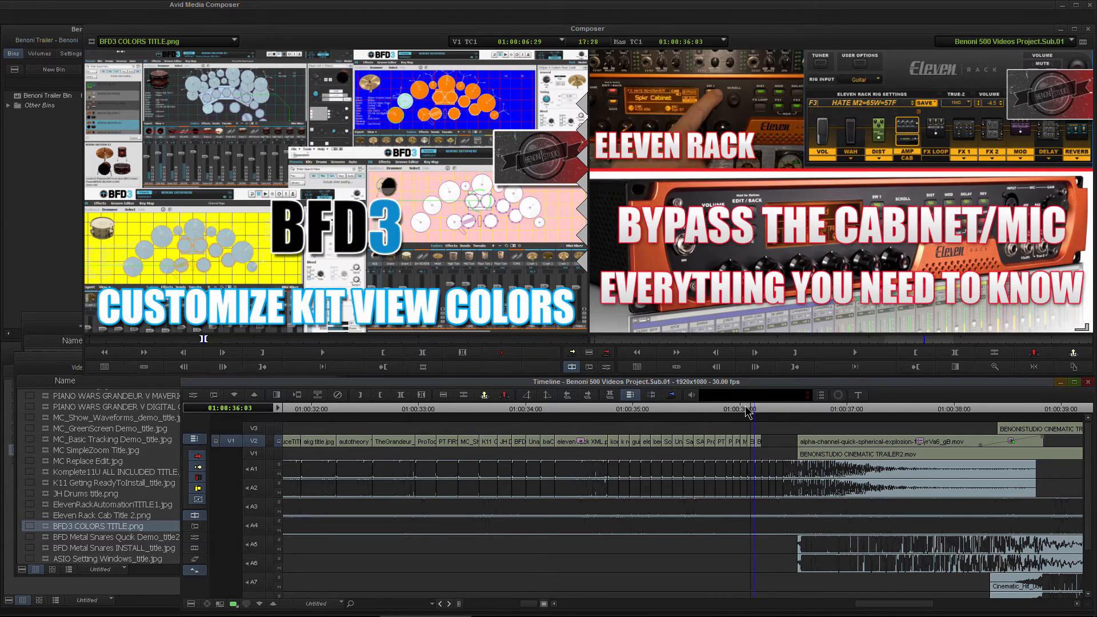
pyautogui.moveTo(748, 412); pyautogui.dragTo(750, 418)
# Park the playhead on the green-screen title at 01:00:36:01 and reload metal_impact_heavy_02.wav from the Sound FX bin
pyautogui.click(543, 604)
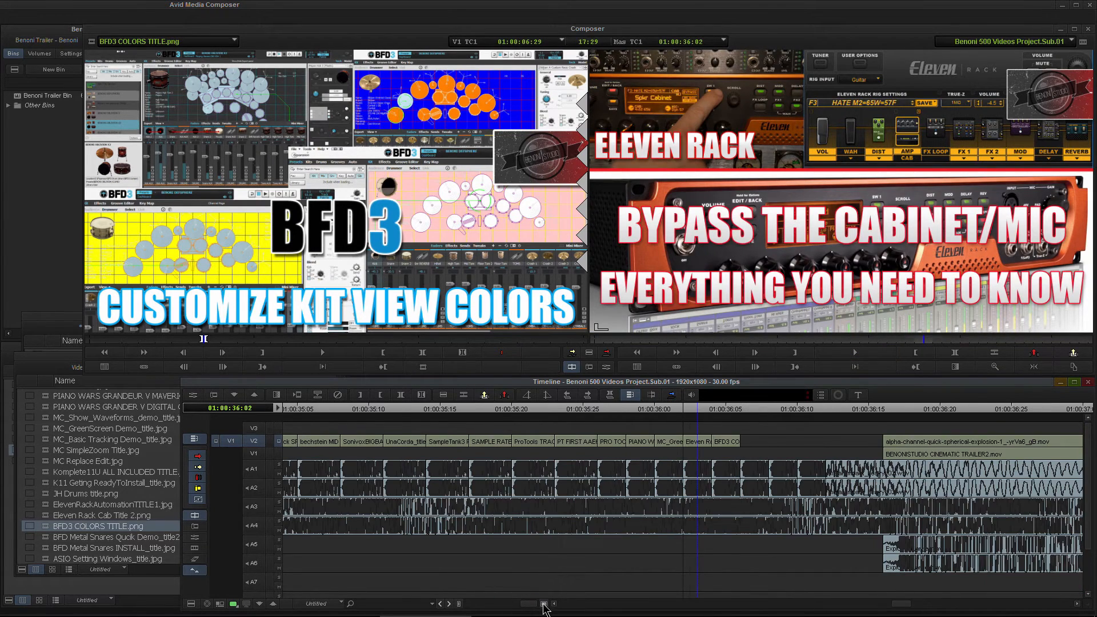
pyautogui.click(681, 413)
pyautogui.click(48, 322)
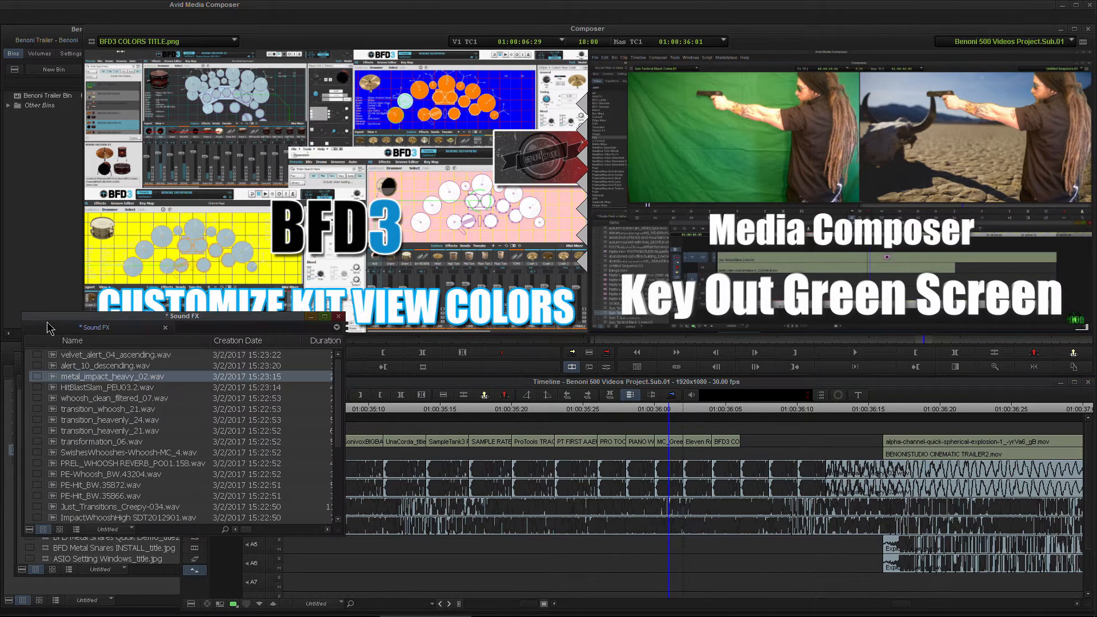
pyautogui.doubleClick(52, 377)
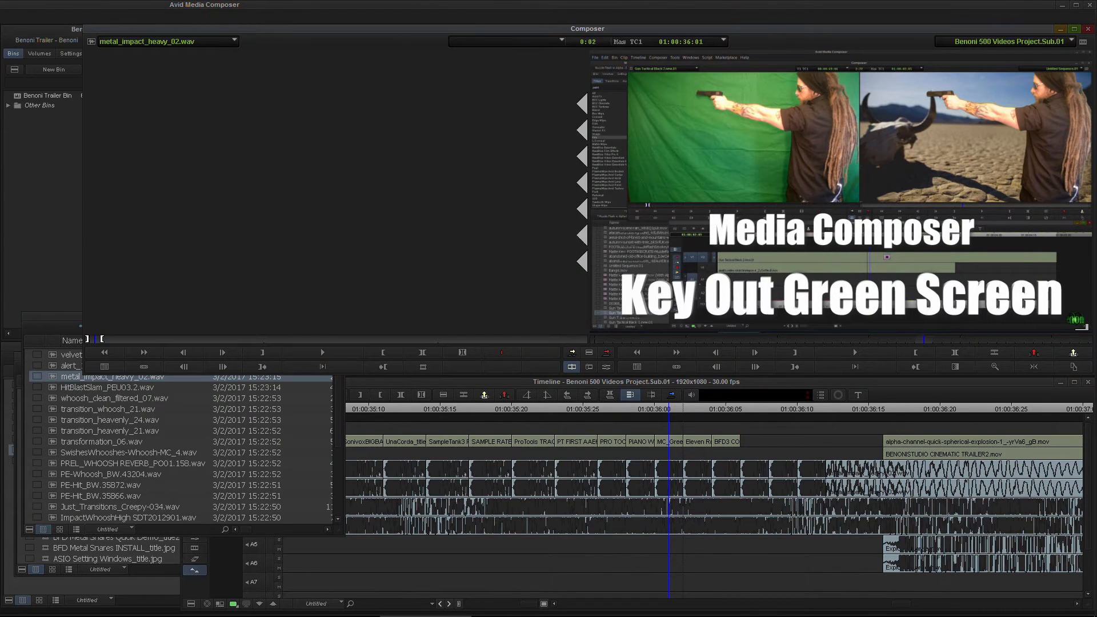
# Open the Audio Mixer and compare the sequence's track levels with the levels of the metal_impact_heavy_02.wav source
pyautogui.click(301, 63)
pyautogui.moveTo(321, 91); pyautogui.dragTo(186, 76)
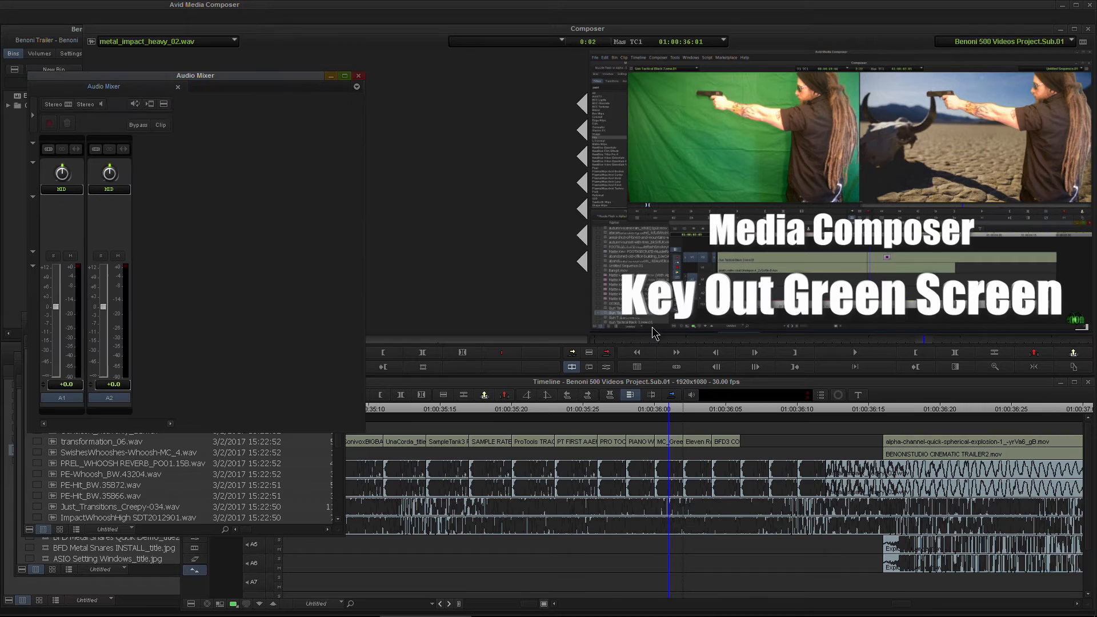
pyautogui.click(672, 414)
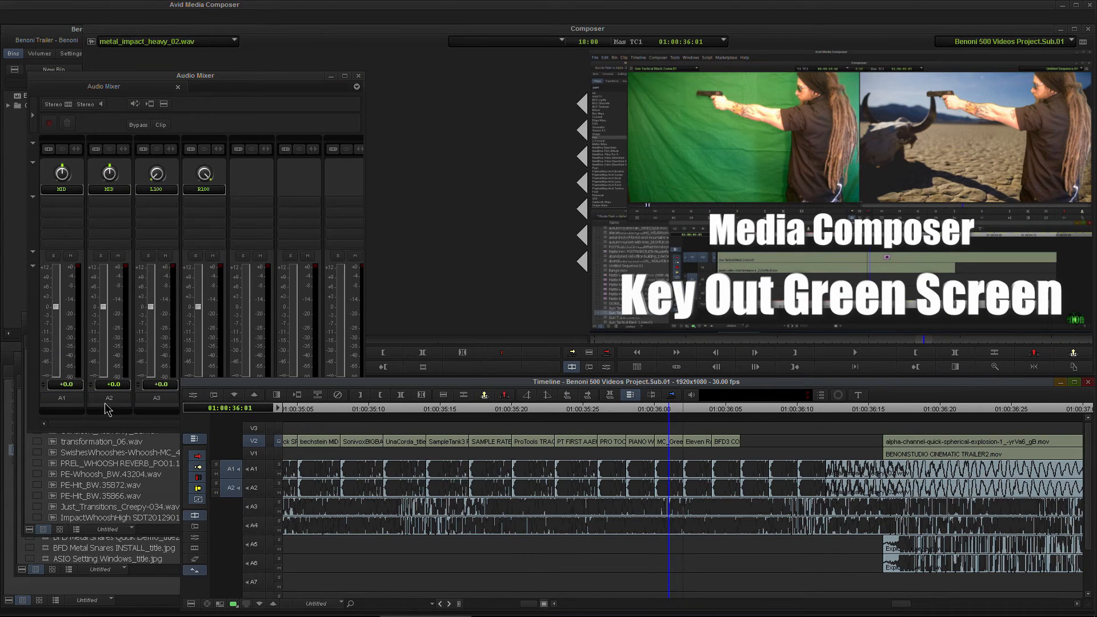
pyautogui.click(460, 264)
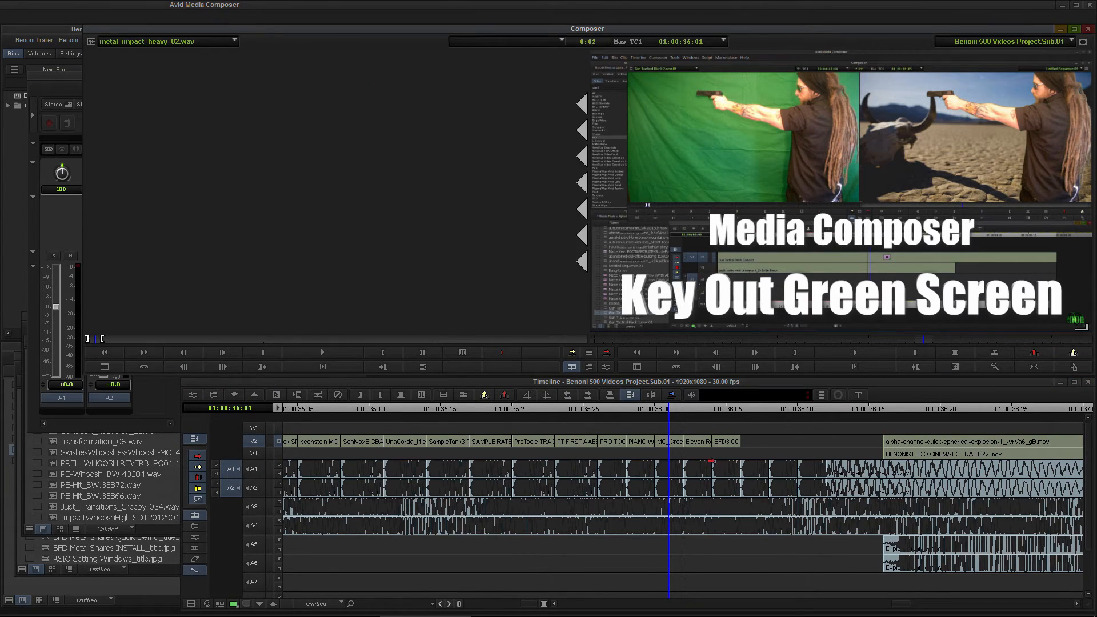
# Compare the A1 and A2 volume and pan in the Audio Mixer at the green-screen, SampleTank 3 and Piano Wars titles
pyautogui.click(638, 409)
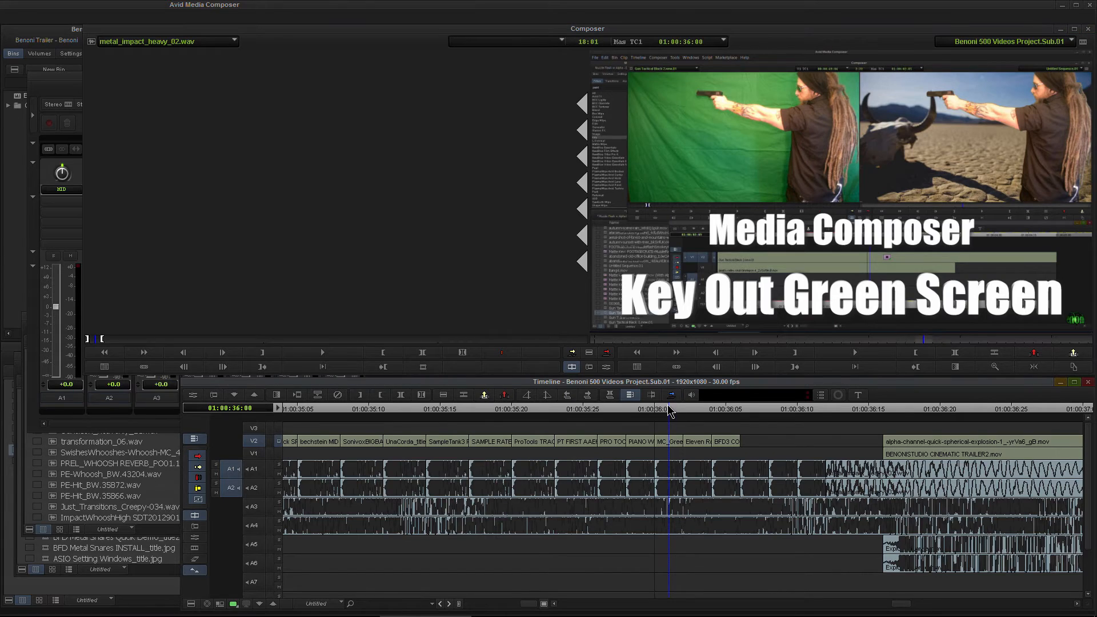
pyautogui.moveTo(636, 407); pyautogui.dragTo(440, 410)
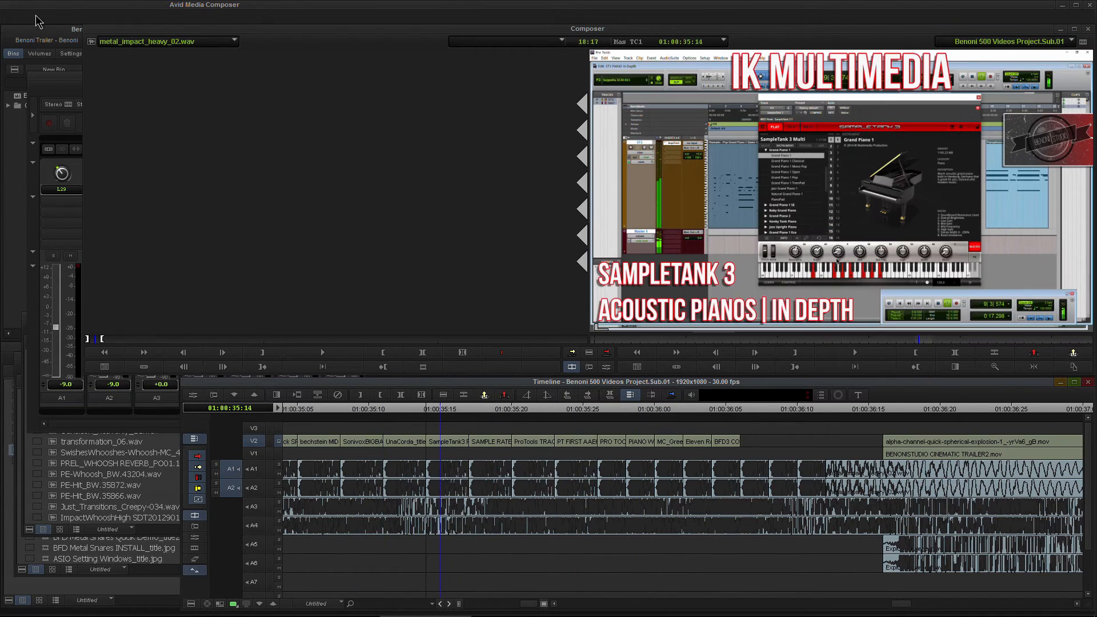
pyautogui.click(53, 74)
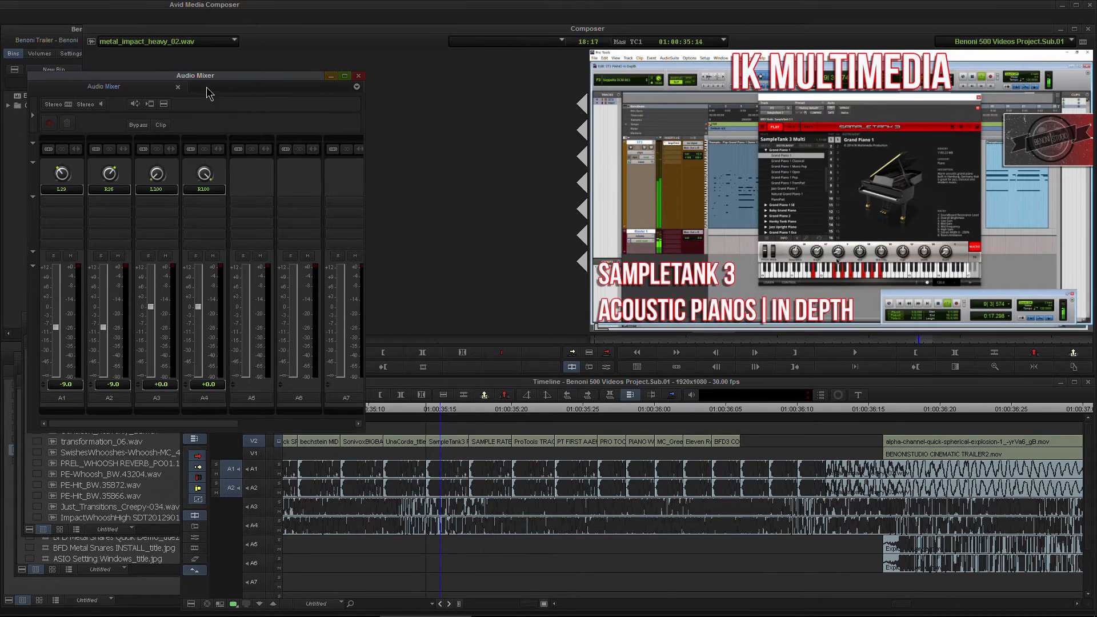
pyautogui.moveTo(207, 88); pyautogui.dragTo(199, 100)
pyautogui.click(257, 474)
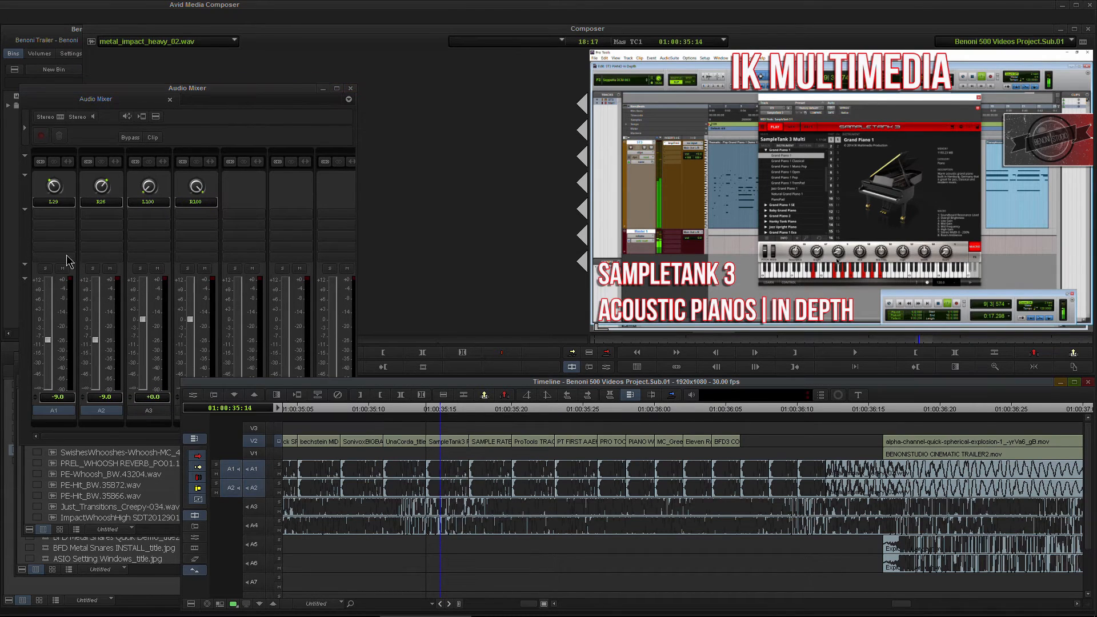
pyautogui.moveTo(403, 414); pyautogui.dragTo(355, 434)
pyautogui.moveTo(442, 422); pyautogui.dragTo(666, 412)
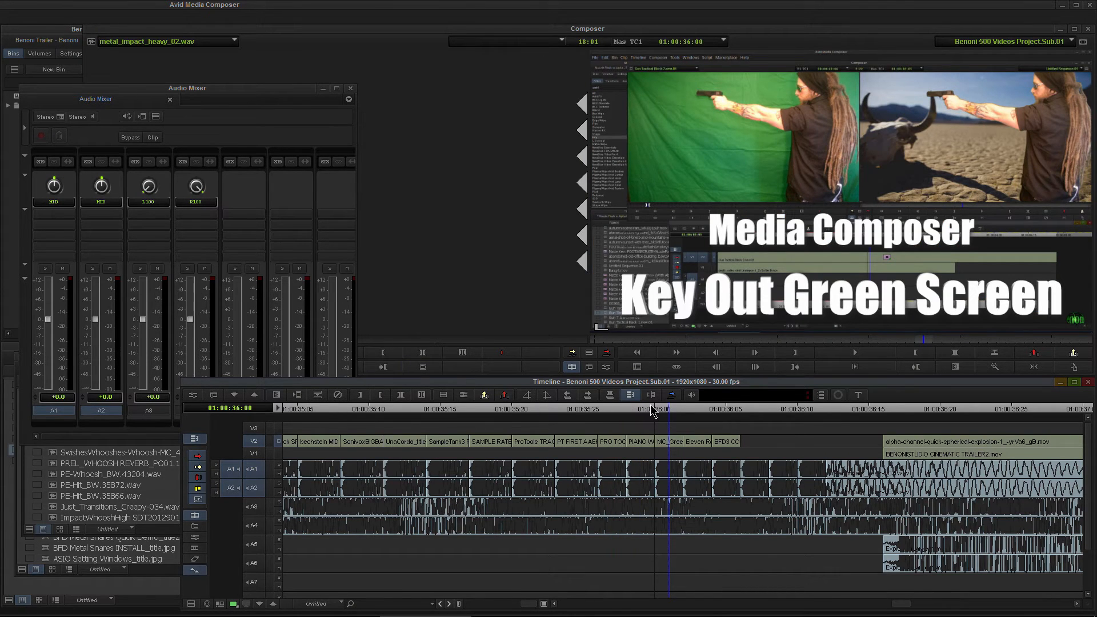
pyautogui.moveTo(653, 410)
pyautogui.mouseDown()
pyautogui.moveTo(704, 416)
pyautogui.moveTo(635, 412)
pyautogui.mouseUp()
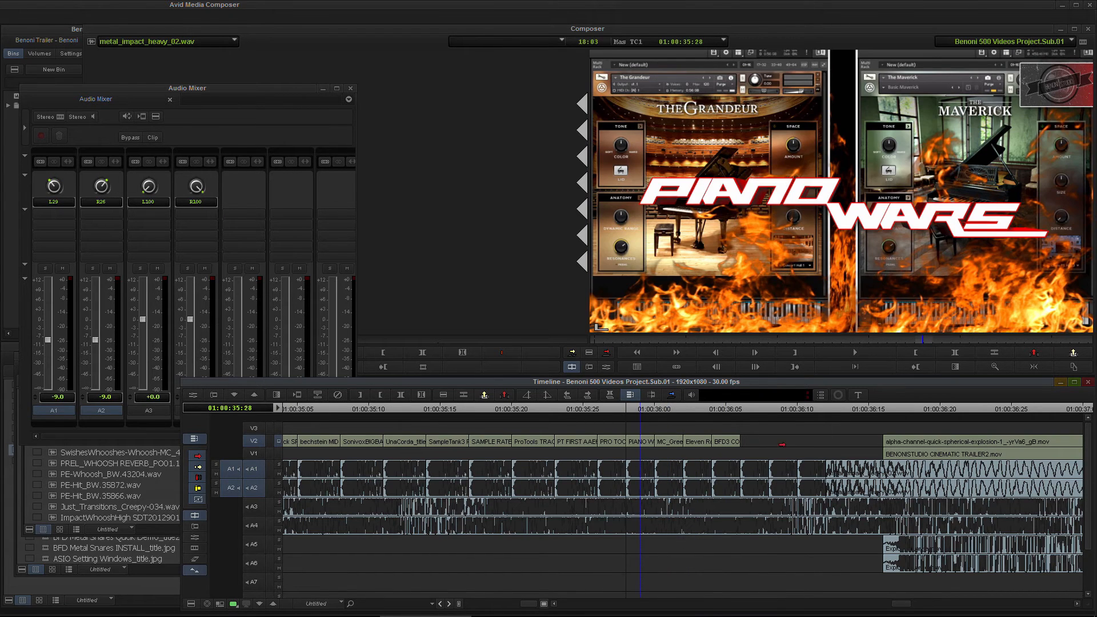
# Clear the metal impact clips after the Piano Wars title on A1 and A2, and duplicate the last one under the green-screen title
pyautogui.click(828, 474)
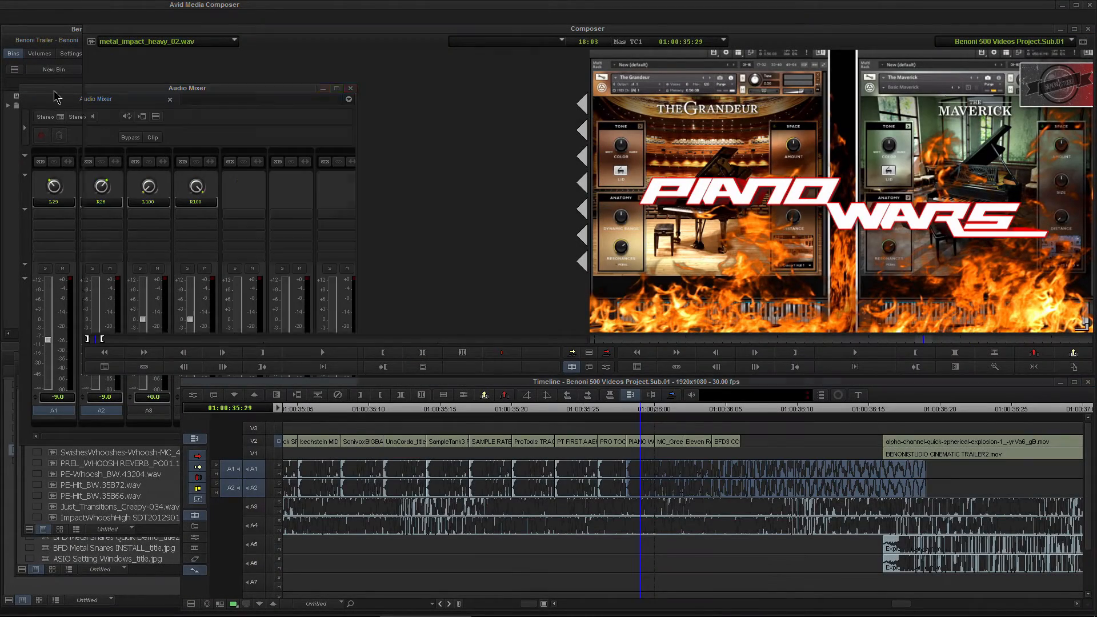
pyautogui.click(54, 92)
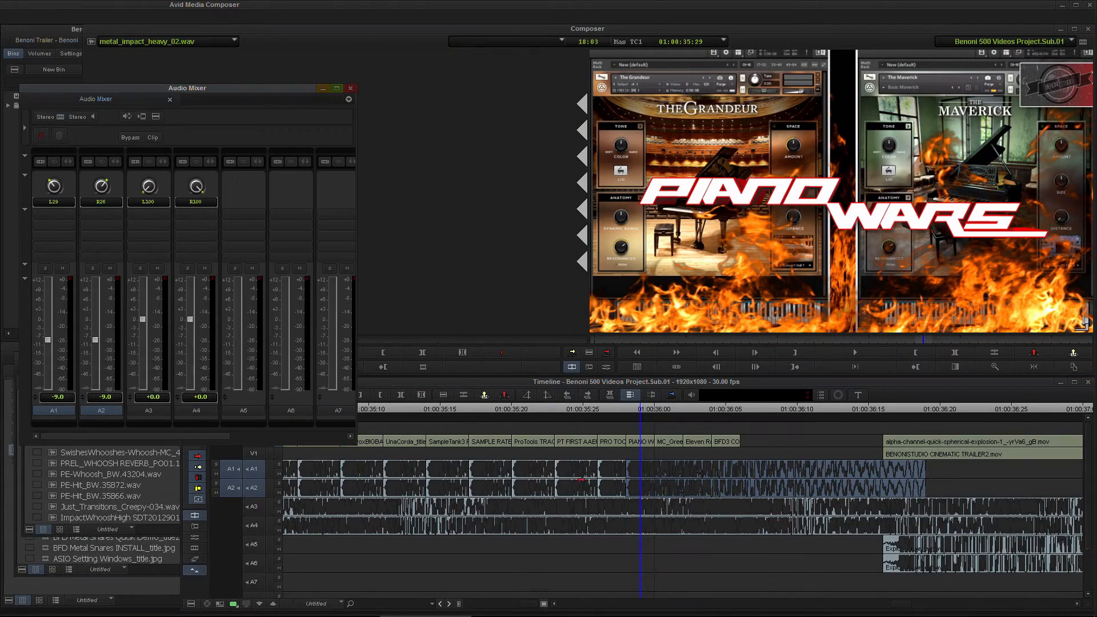
pyautogui.click(643, 461)
pyautogui.moveTo(643, 460); pyautogui.dragTo(673, 458)
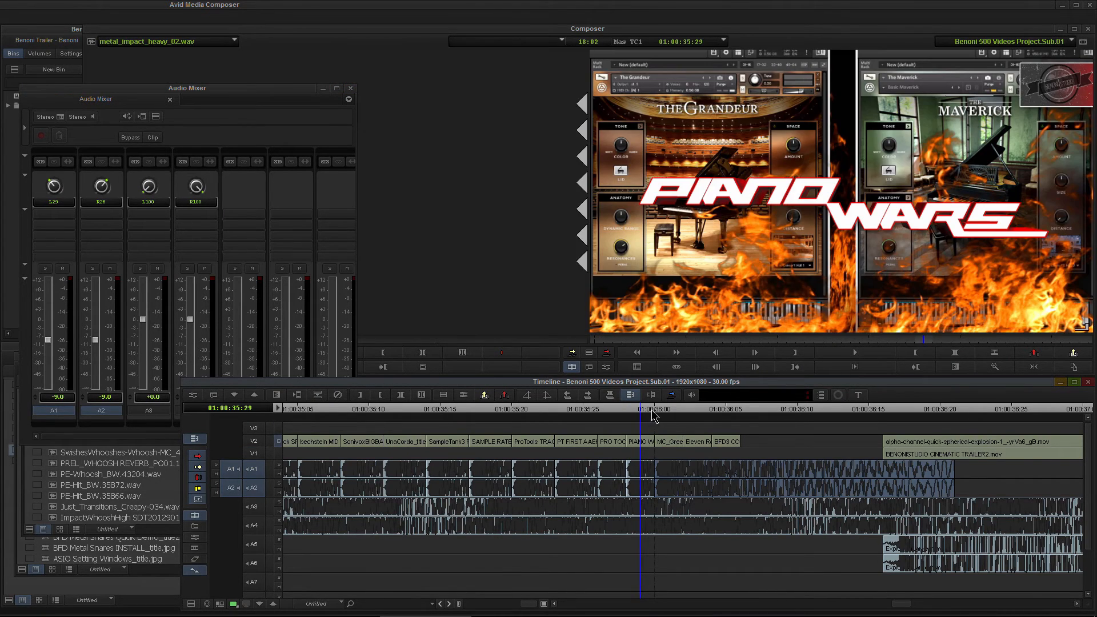
pyautogui.click(669, 410)
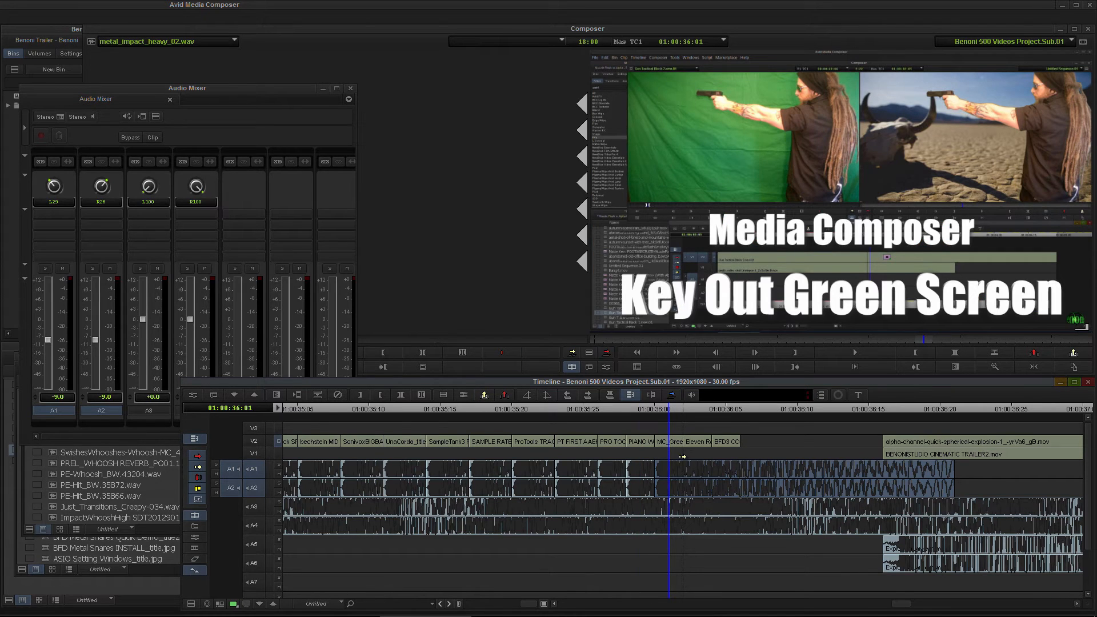
# Duplicate the metal impact clip on A1 and A2 under the Eleven Rack title and check the mixer levels across the copies
pyautogui.moveTo(684, 464); pyautogui.dragTo(721, 457)
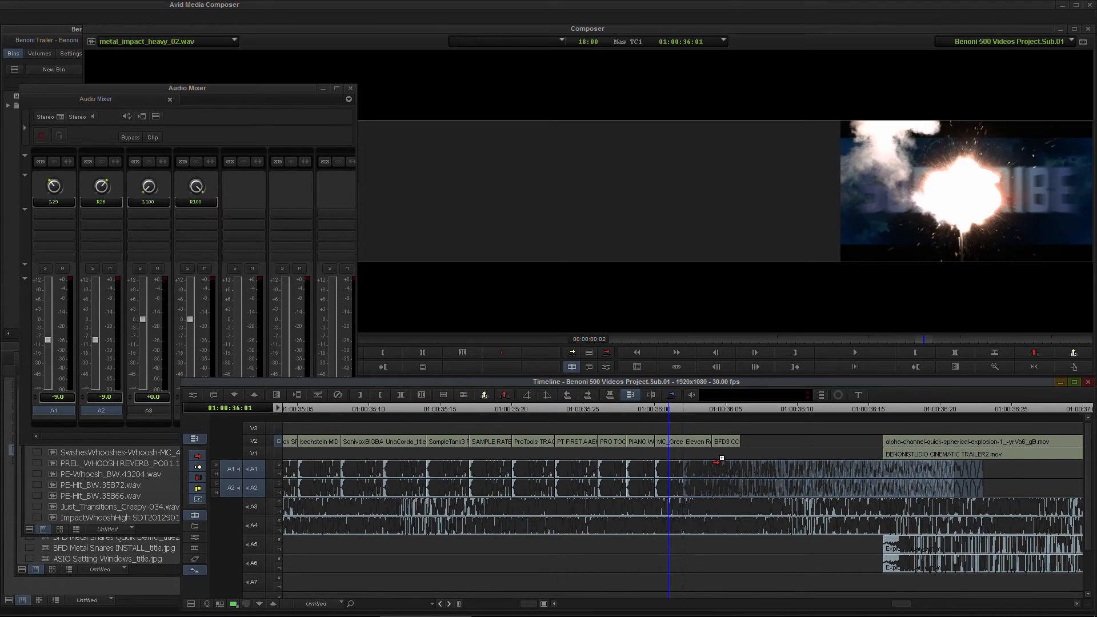
pyautogui.click(690, 411)
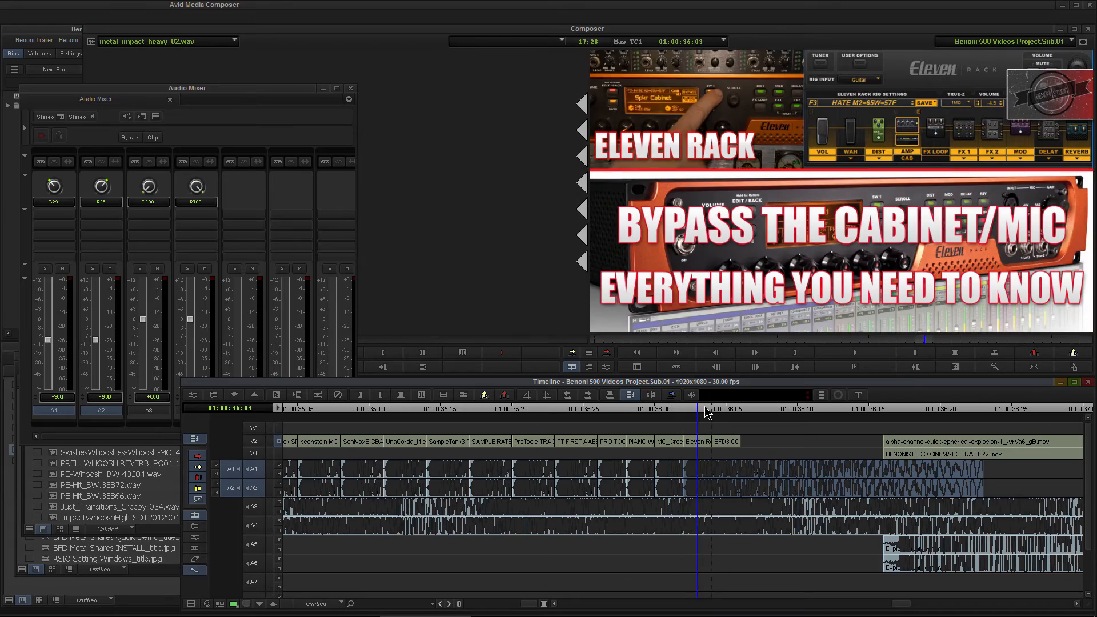
pyautogui.moveTo(705, 409); pyautogui.dragTo(399, 421)
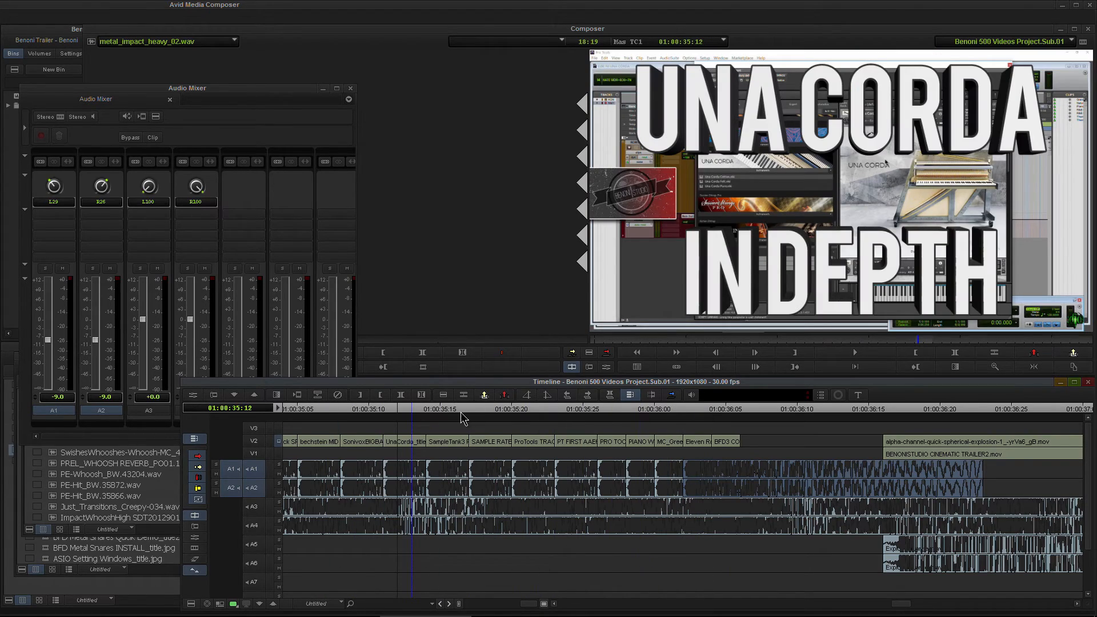
pyautogui.click(364, 419)
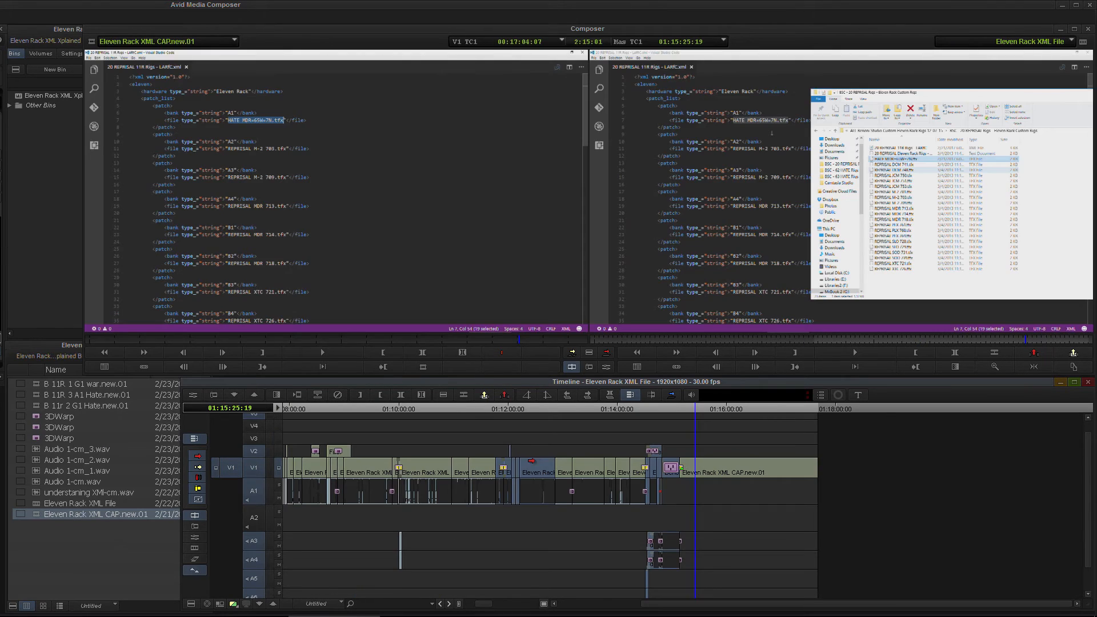
# Duplicate the group of selected clips in the Eleven Rack XML File sequence to the end of its timeline
pyautogui.moveTo(529, 460); pyautogui.dragTo(815, 432)
pyautogui.click(939, 408)
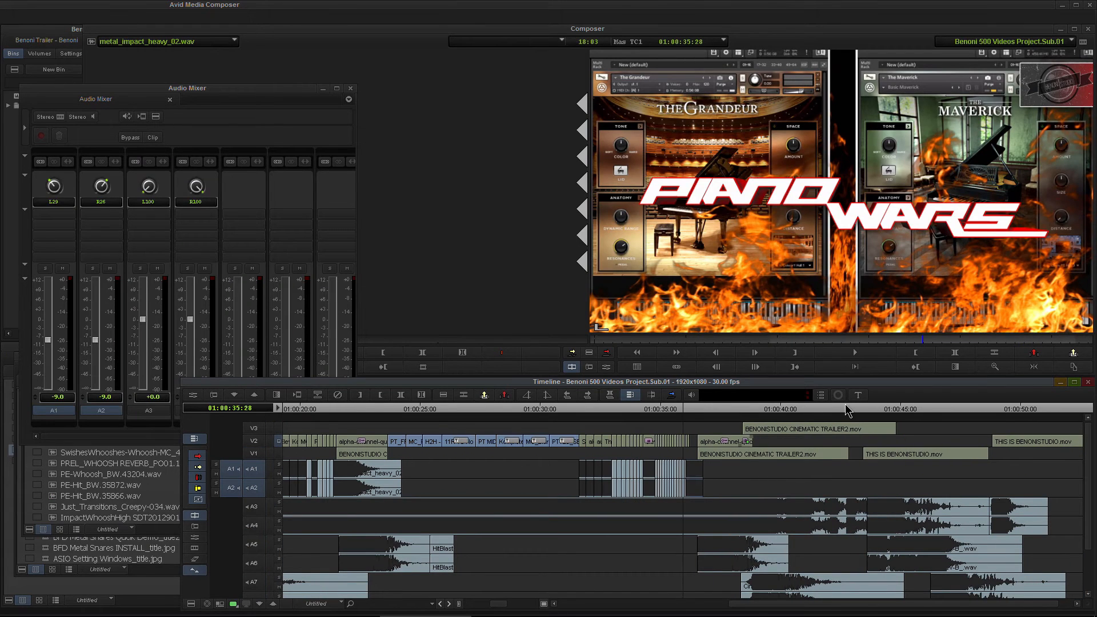
# Duplicate the alpha-channel explosion clip with its effects on V2, placing the copy at about 01:00:39
pyautogui.moveTo(845, 408); pyautogui.dragTo(715, 412)
pyautogui.click(719, 440)
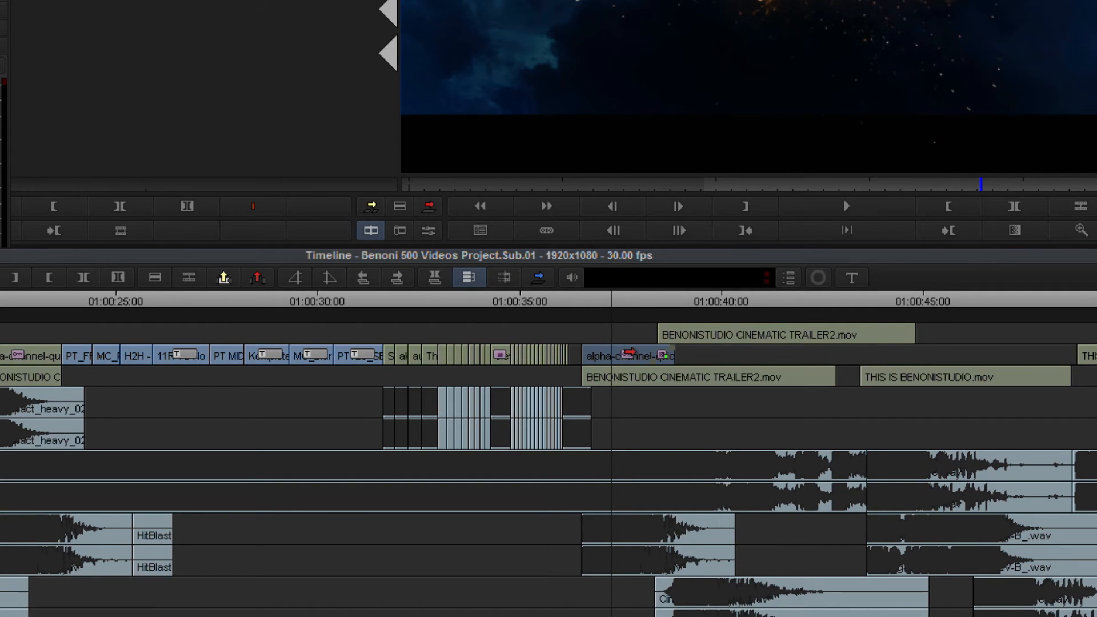
pyautogui.moveTo(630, 351); pyautogui.dragTo(747, 349)
# Review the trailer from the duplicated explosion clip back to the fast-cut titles around 01:00:33:15
pyautogui.moveTo(703, 299); pyautogui.dragTo(603, 322)
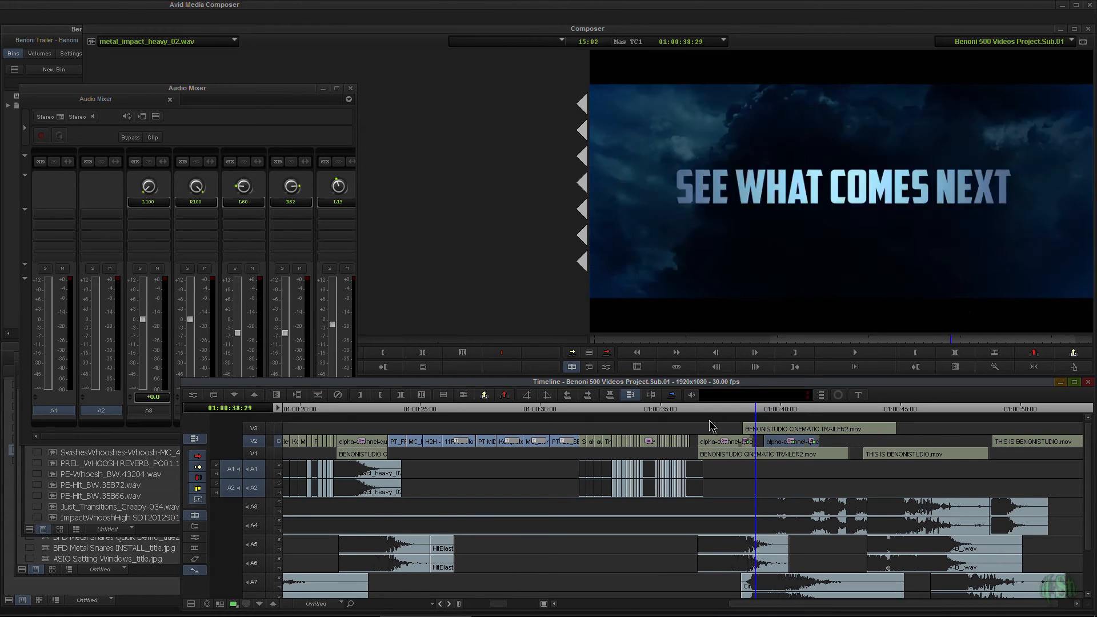
pyautogui.moveTo(711, 425); pyautogui.dragTo(633, 421)
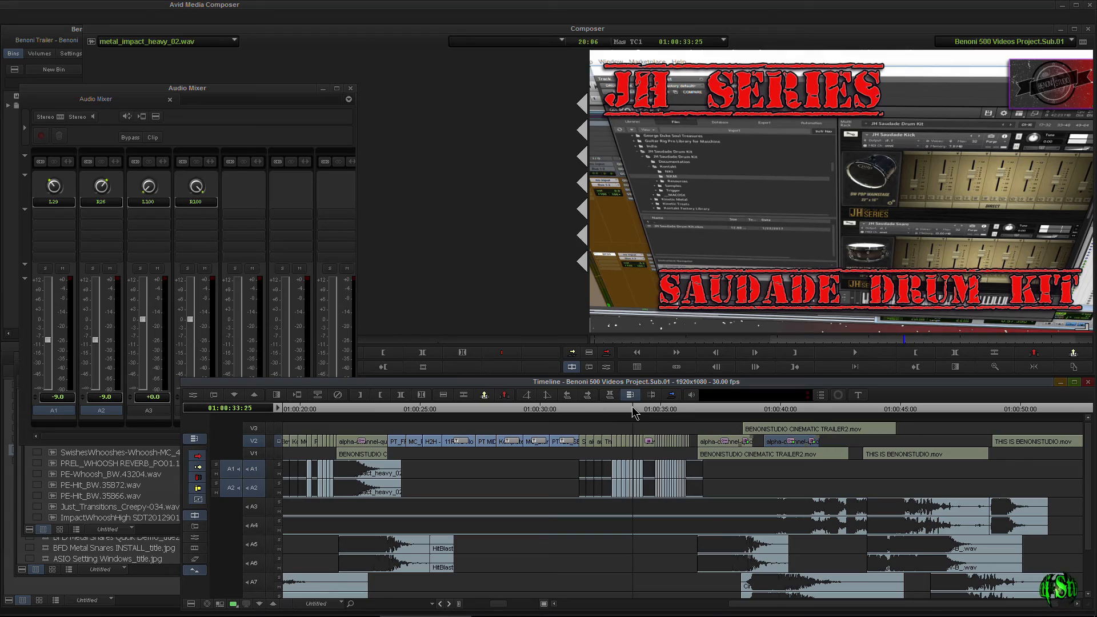
pyautogui.moveTo(633, 409)
pyautogui.mouseDown()
pyautogui.moveTo(590, 416)
pyautogui.moveTo(639, 423)
pyautogui.moveTo(616, 420)
pyautogui.moveTo(626, 410)
pyautogui.mouseUp()
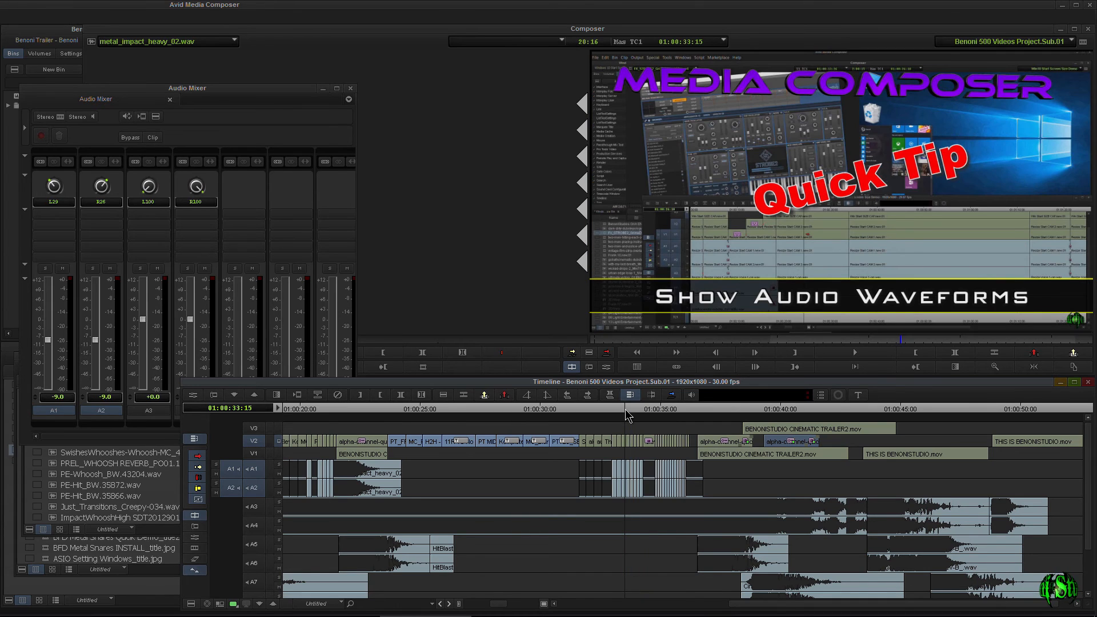